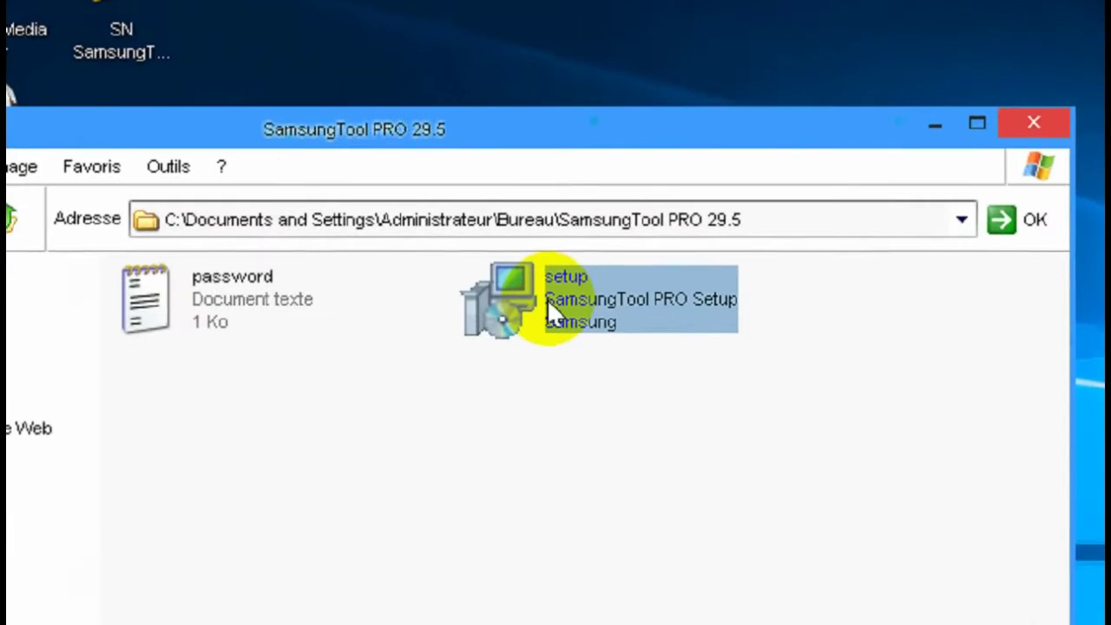
Run the SamsungTool PRO setup in English and advance to the installation password page
double_click(554, 313)
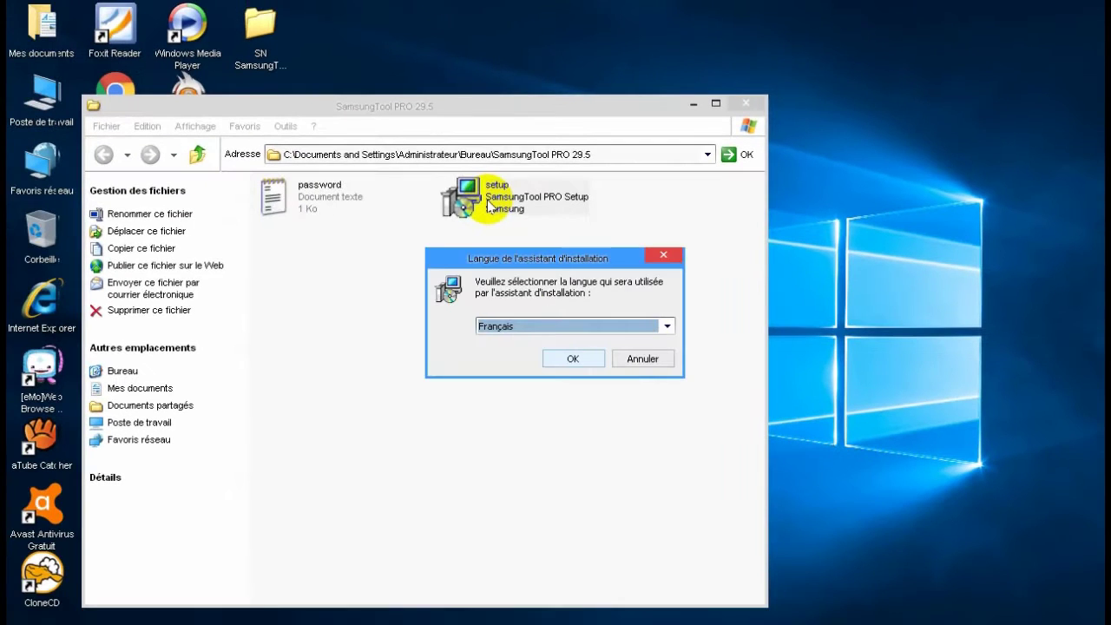
click(570, 326)
click(578, 375)
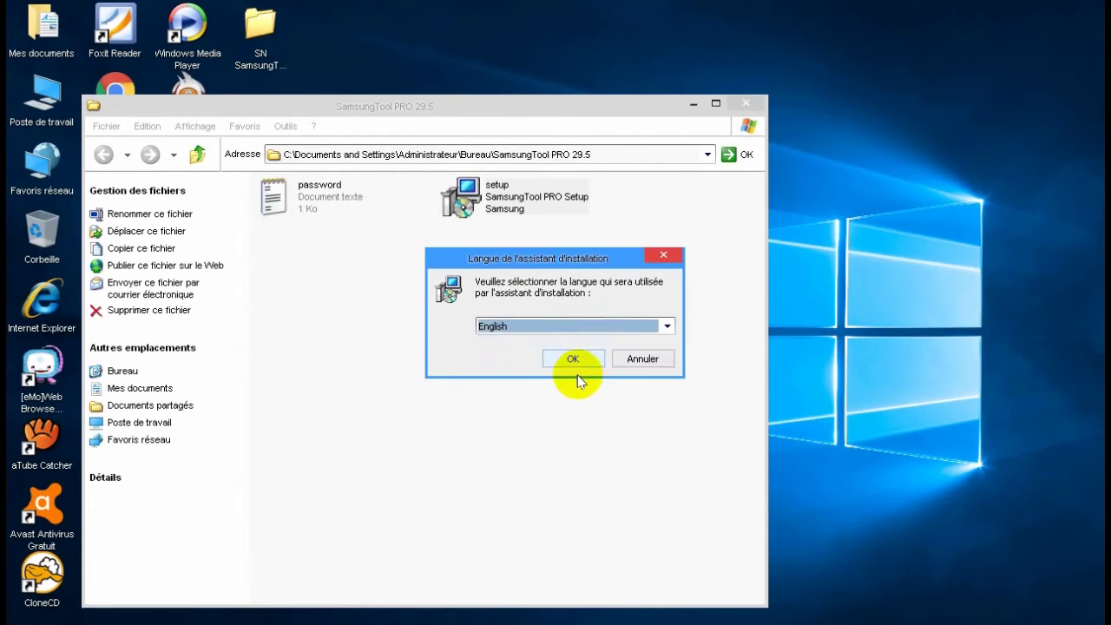
click(573, 362)
click(641, 459)
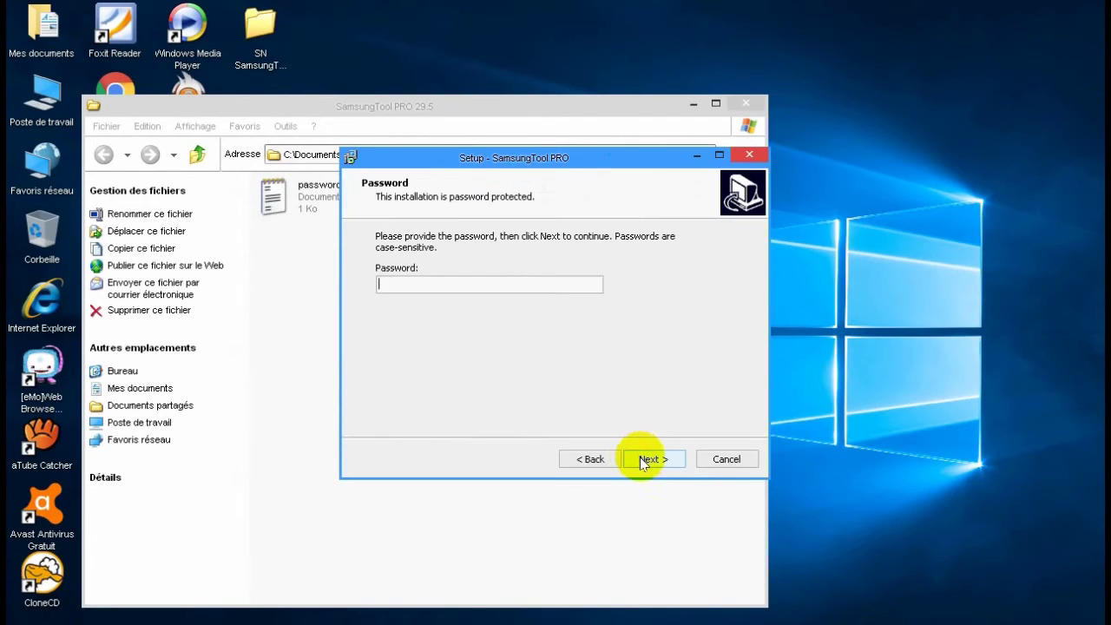
Copy the installation password from the password text file, and close the file and its folder
double_click(315, 208)
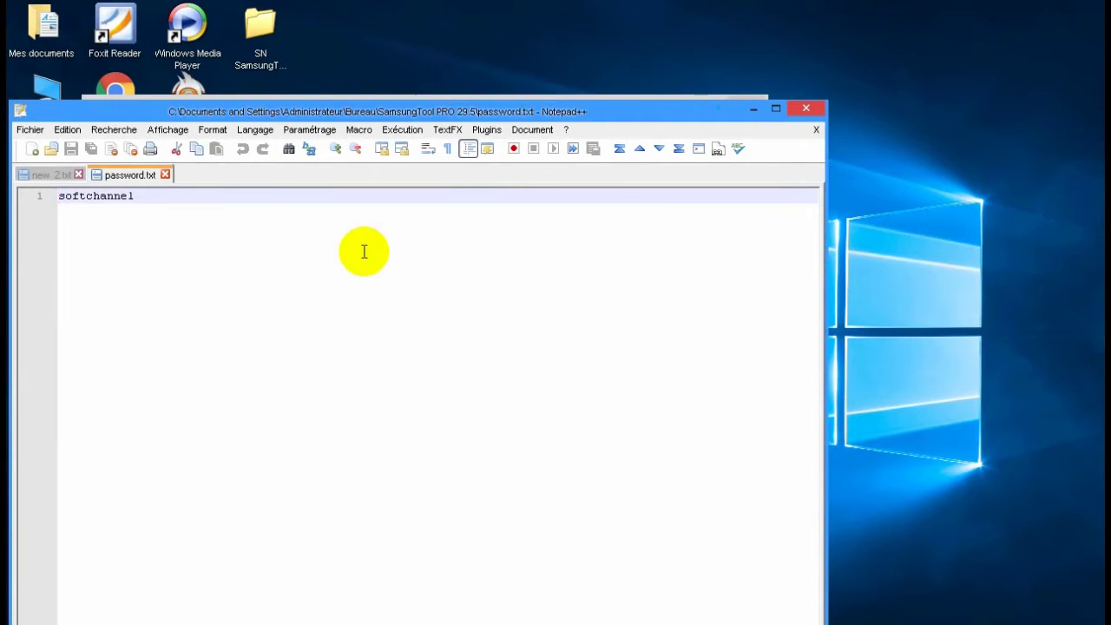
drag(164, 194, 47, 199)
right_click(87, 201)
click(146, 204)
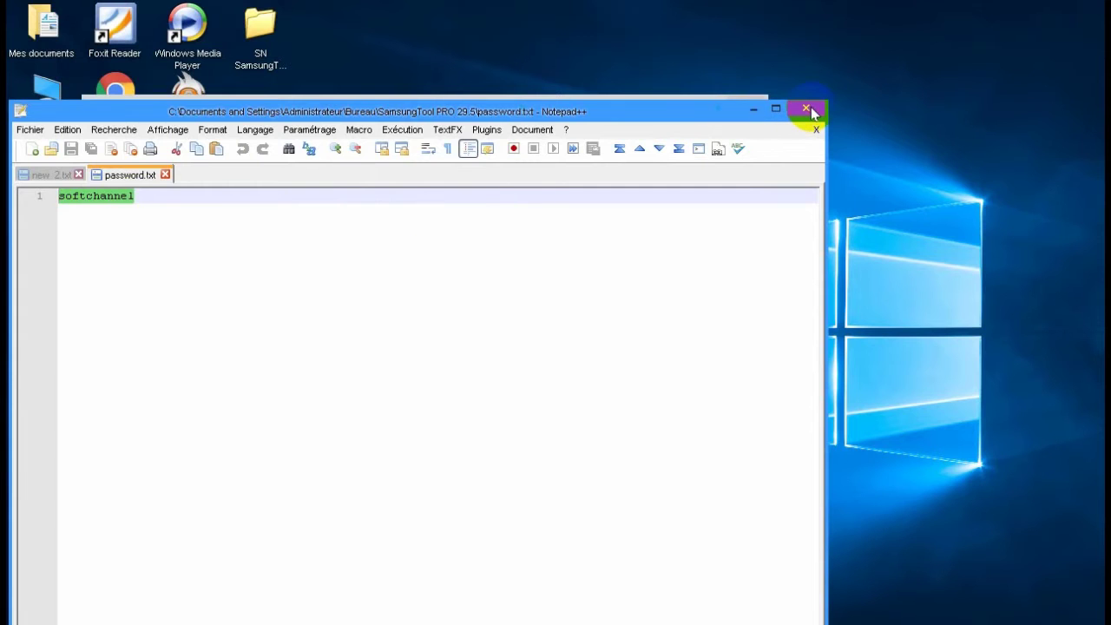
click(805, 113)
click(490, 333)
click(751, 106)
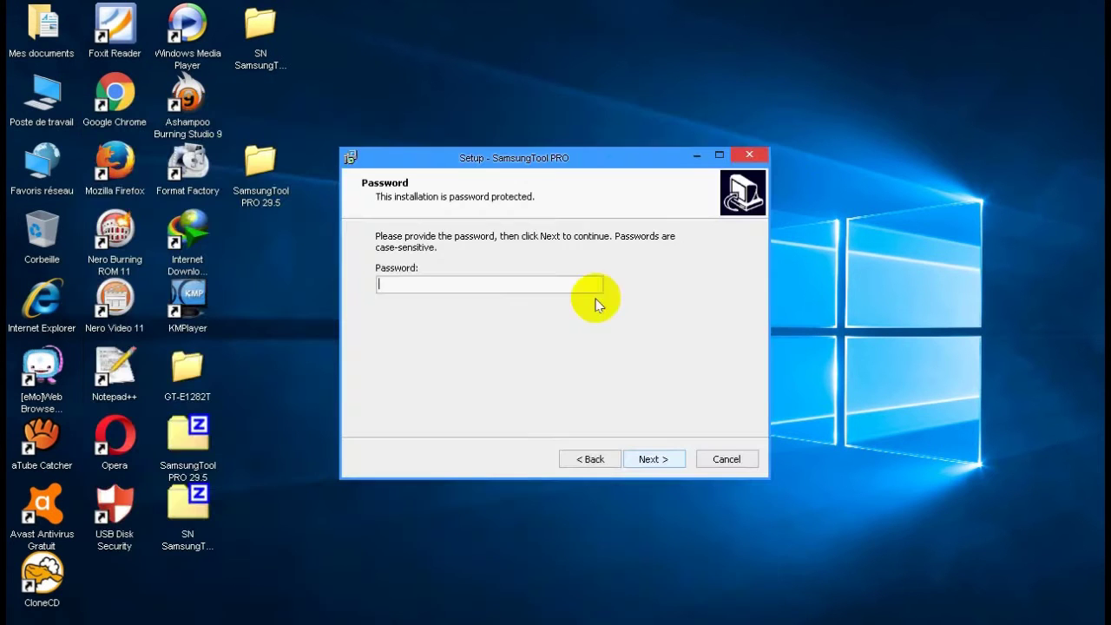
Paste the installation password into the setup's password field and continue
right_click(499, 287)
click(529, 347)
click(650, 459)
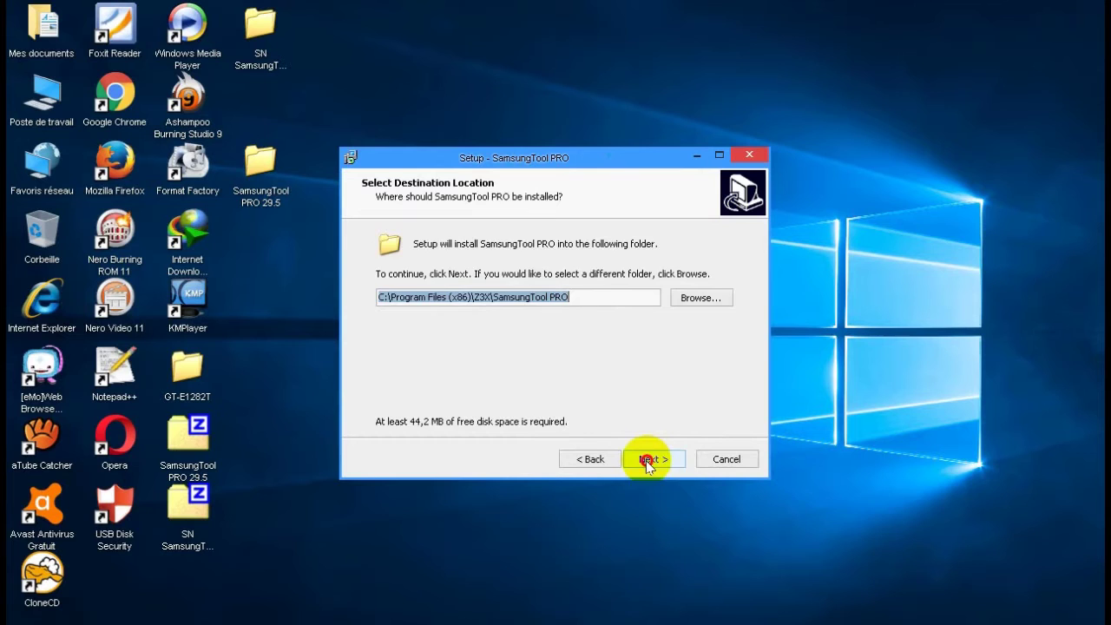
Keep the default destination folder, enable the desktop icon, and start installing SamsungTool PRO
click(648, 460)
click(648, 460)
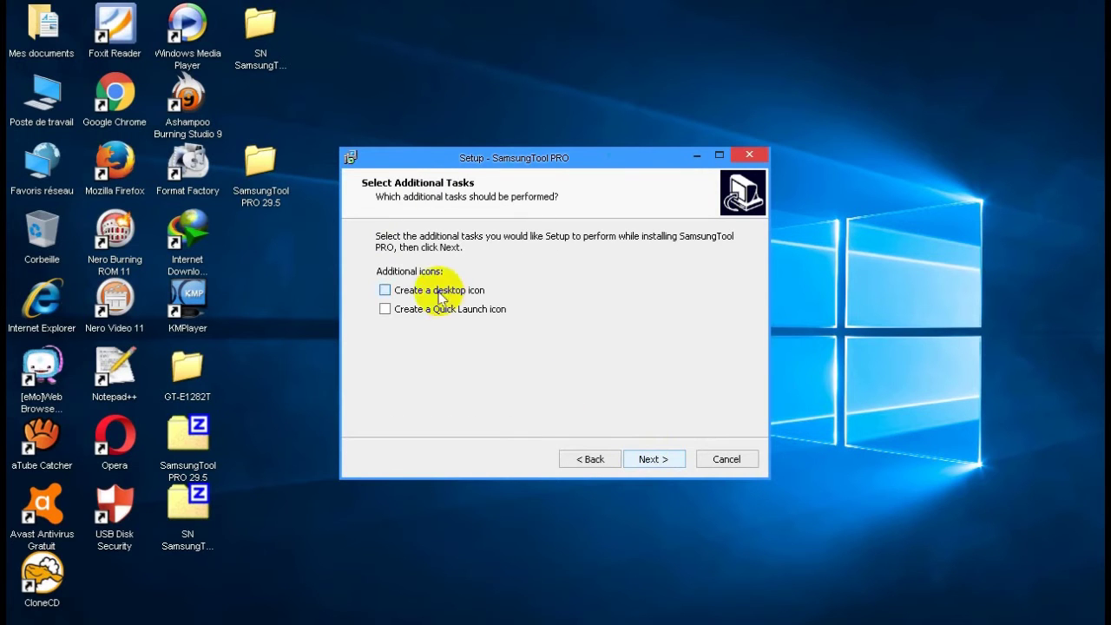
click(439, 295)
click(651, 459)
click(652, 459)
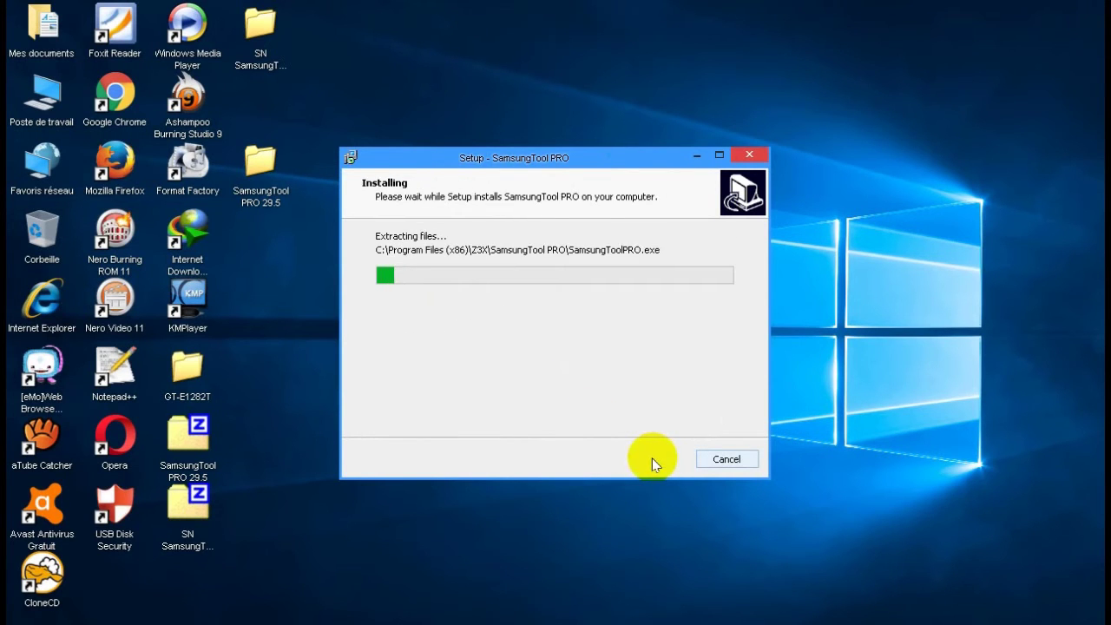
Finish the SamsungTool PRO setup and bring up the program's registration dialog
drag(595, 161, 694, 208)
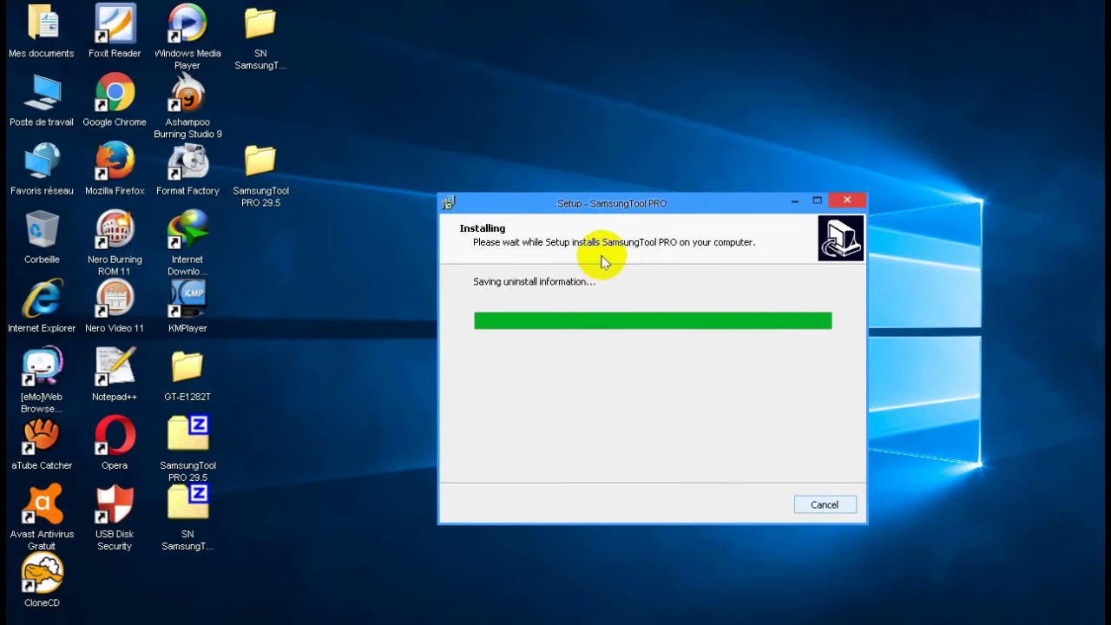
click(747, 505)
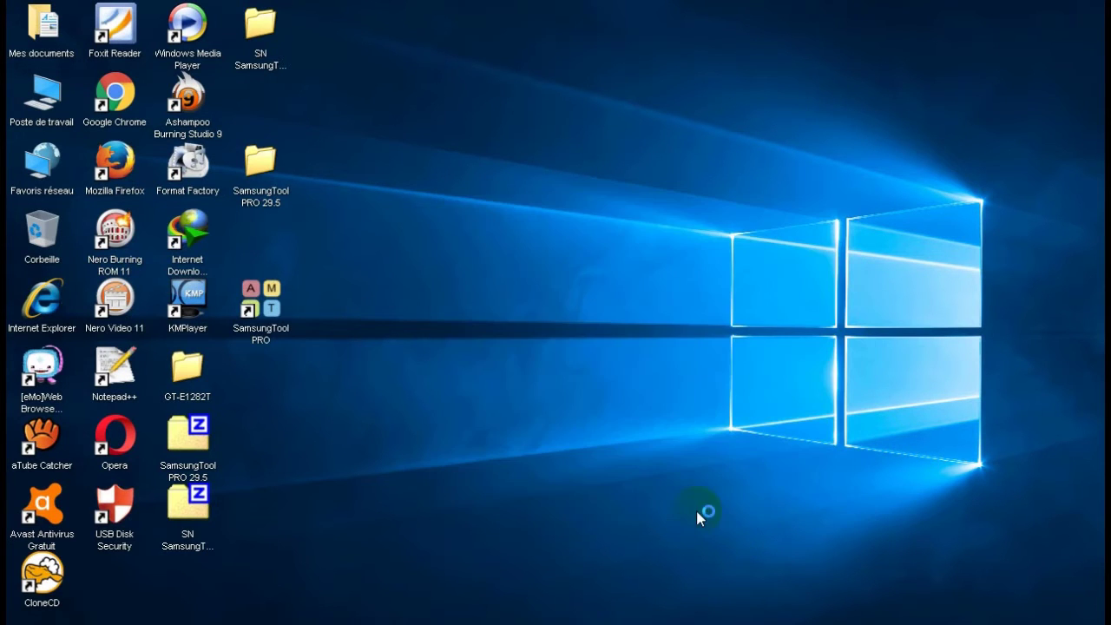
click(544, 393)
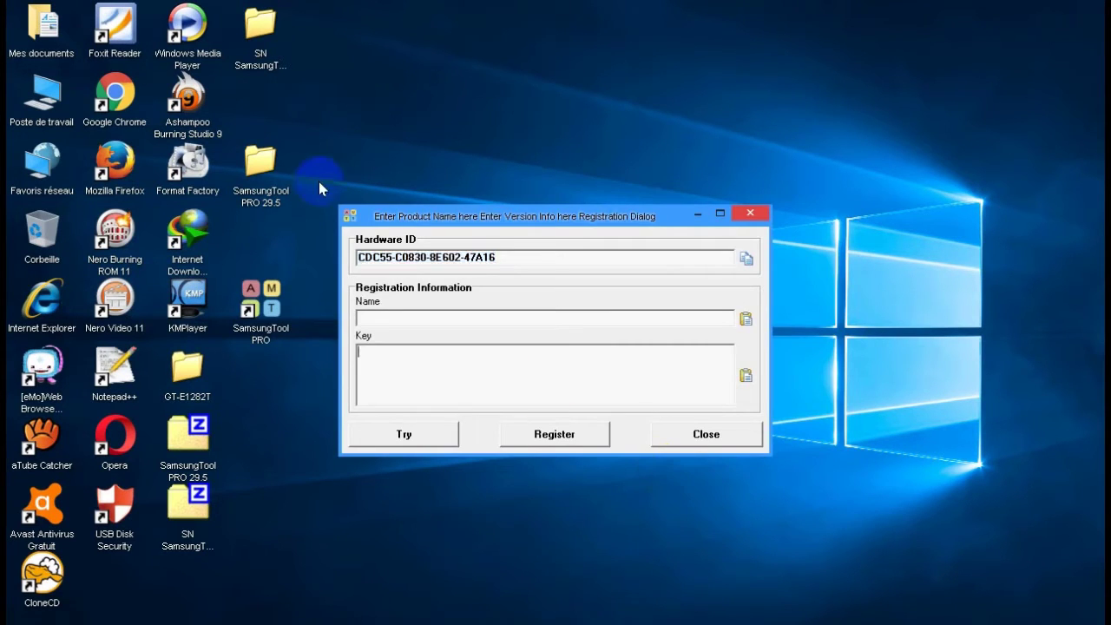
Copy the licence key from the text file in the SN SamsungTool PRO 29.5 folder, and close the file and folder
double_click(274, 48)
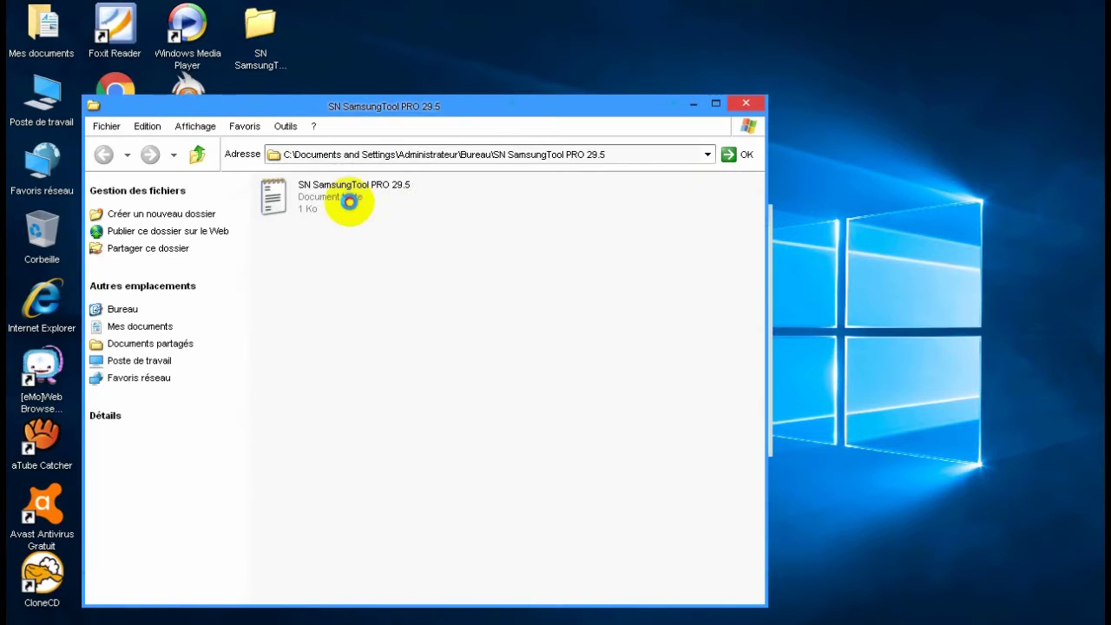
double_click(348, 201)
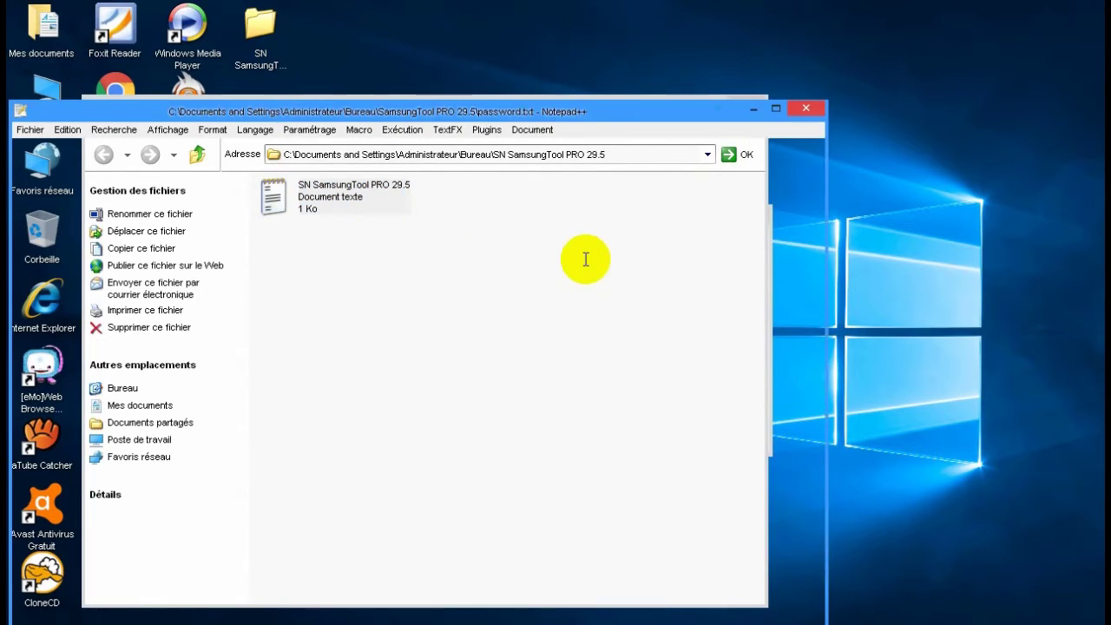
drag(561, 209, 40, 218)
right_click(116, 213)
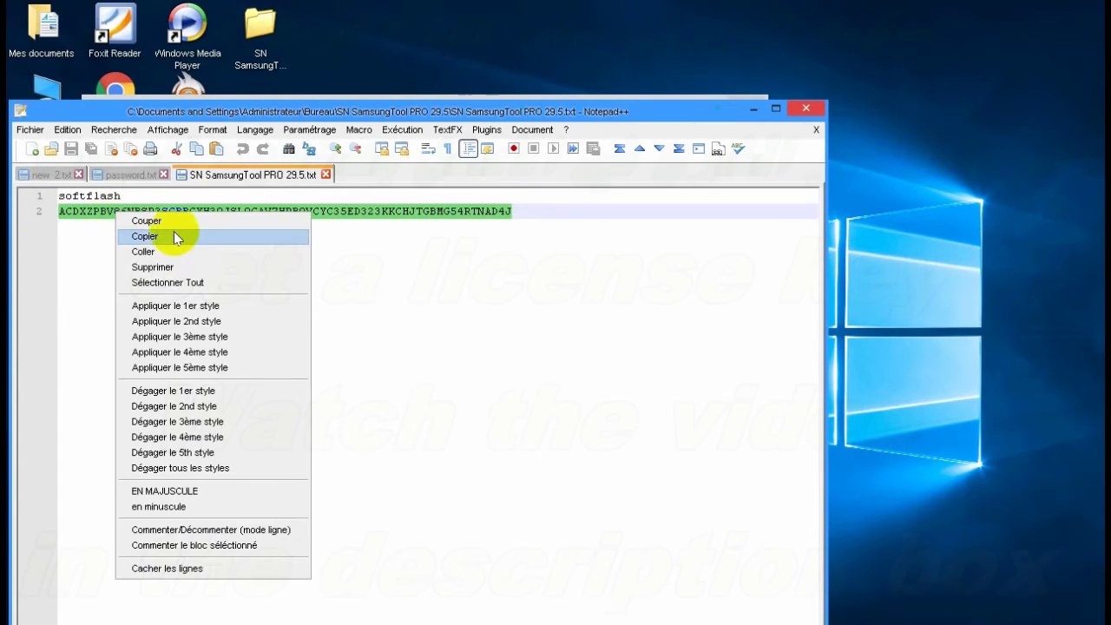
click(178, 236)
click(805, 108)
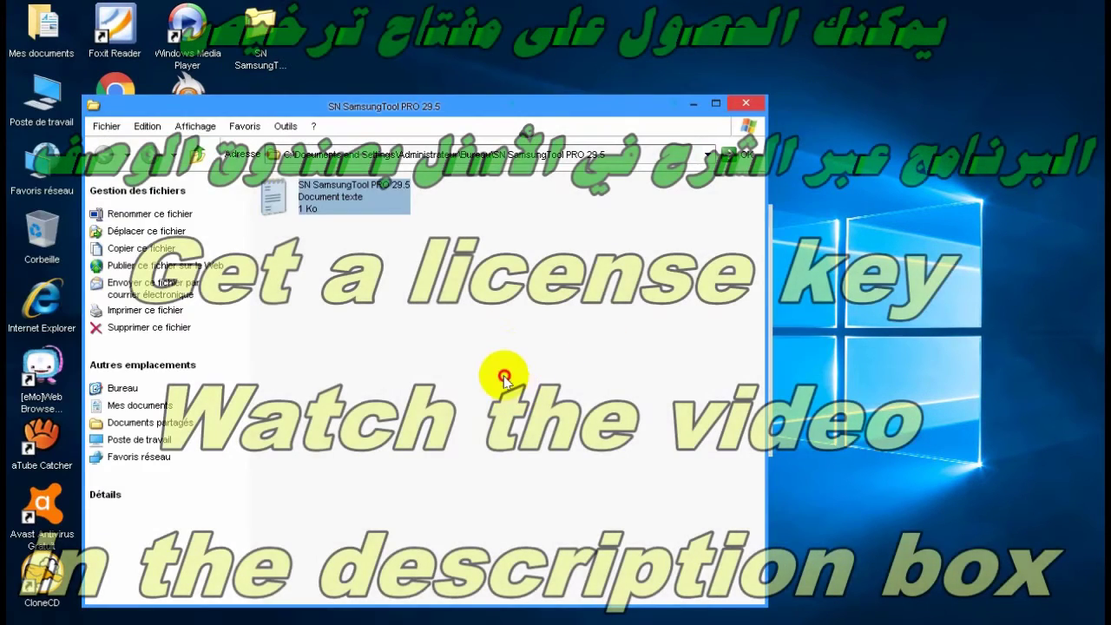
click(746, 103)
Paste the licence key, fill in the registration name, and register the program
click(449, 375)
key(ctrl+v)
click(425, 319)
text(softflash)
click(556, 436)
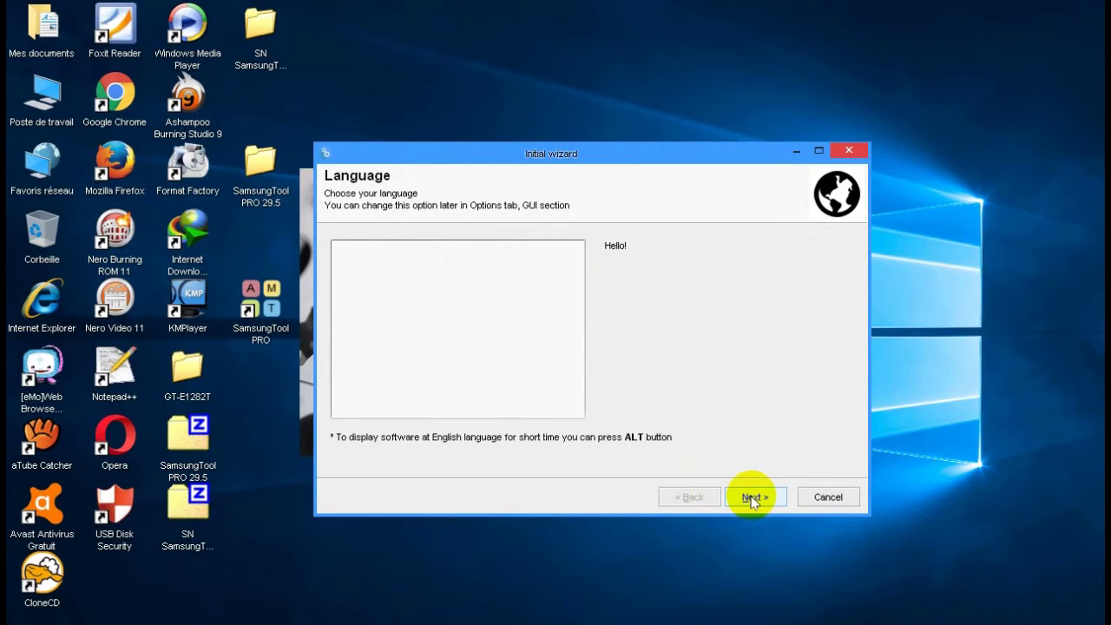
In the initial wizard, keep the default language and choose the dark skin and the GT-prefixed model name style
click(752, 499)
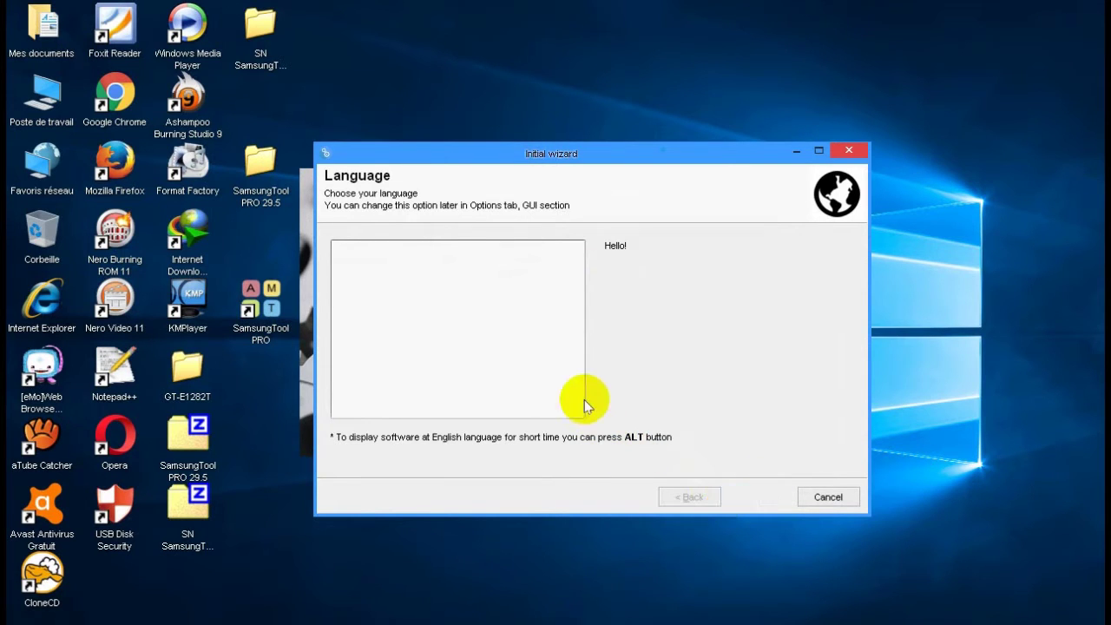
click(765, 342)
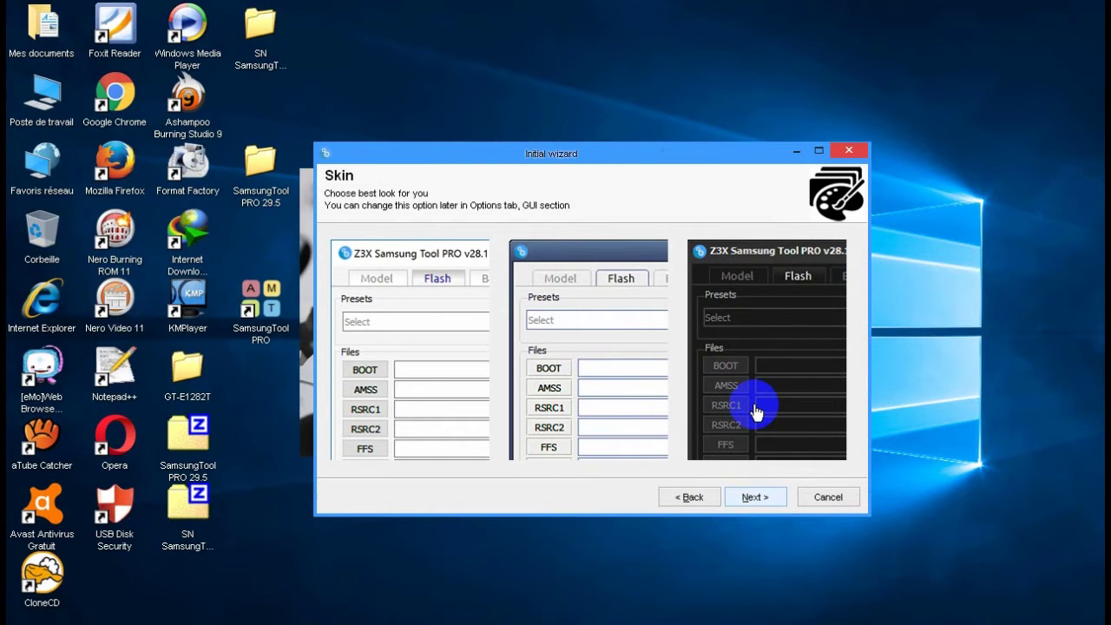
click(752, 497)
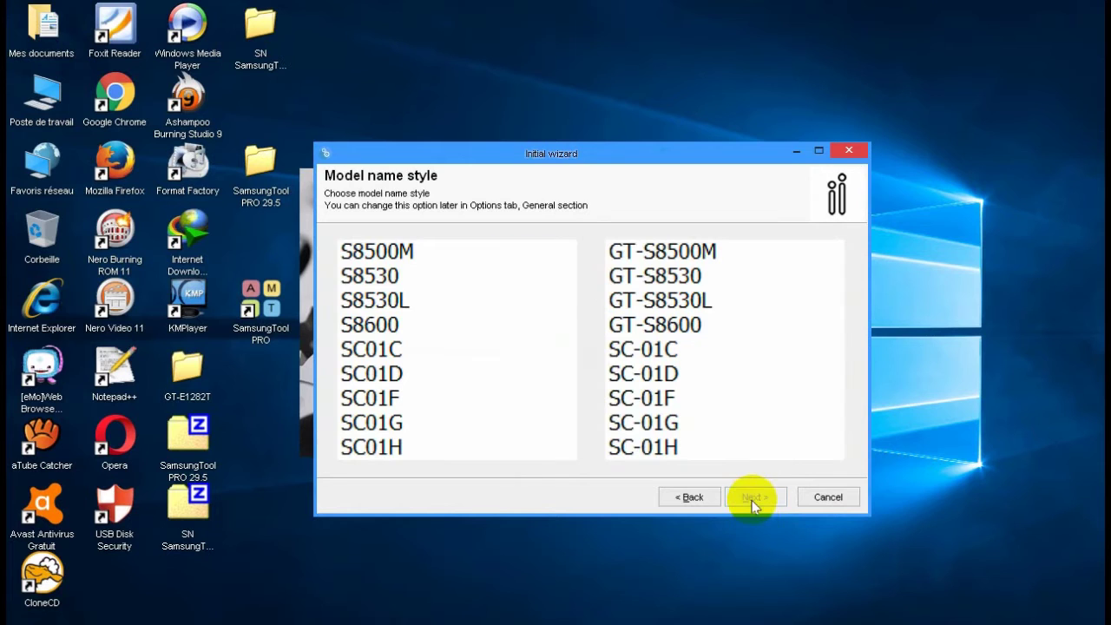
click(704, 400)
click(744, 498)
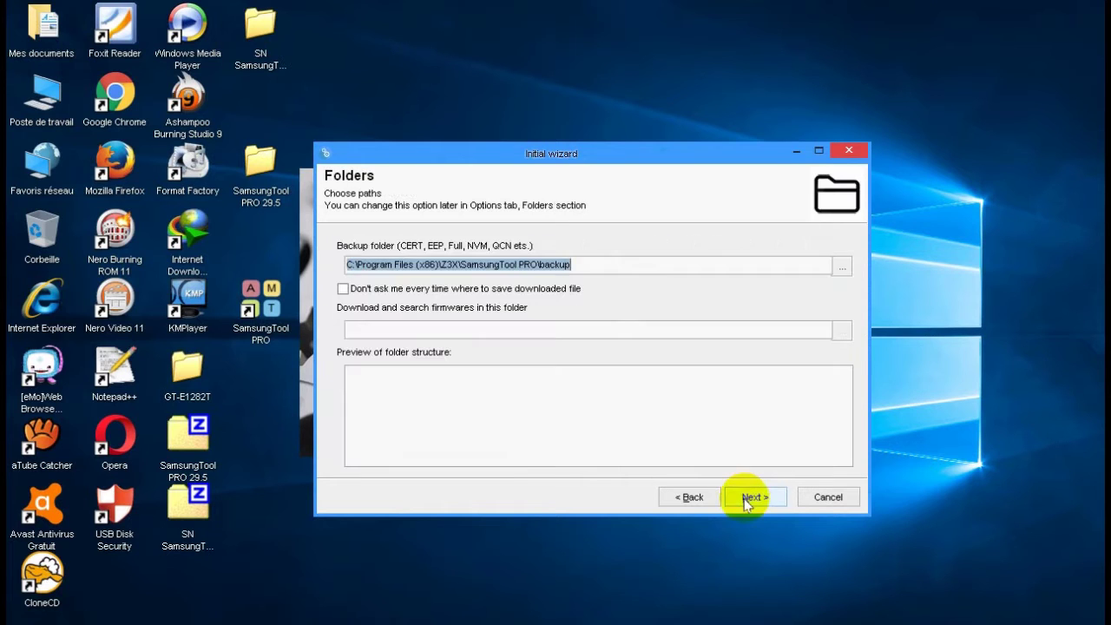
Keep the default folder, logging and other options, and finish the initial wizard
click(744, 499)
click(748, 498)
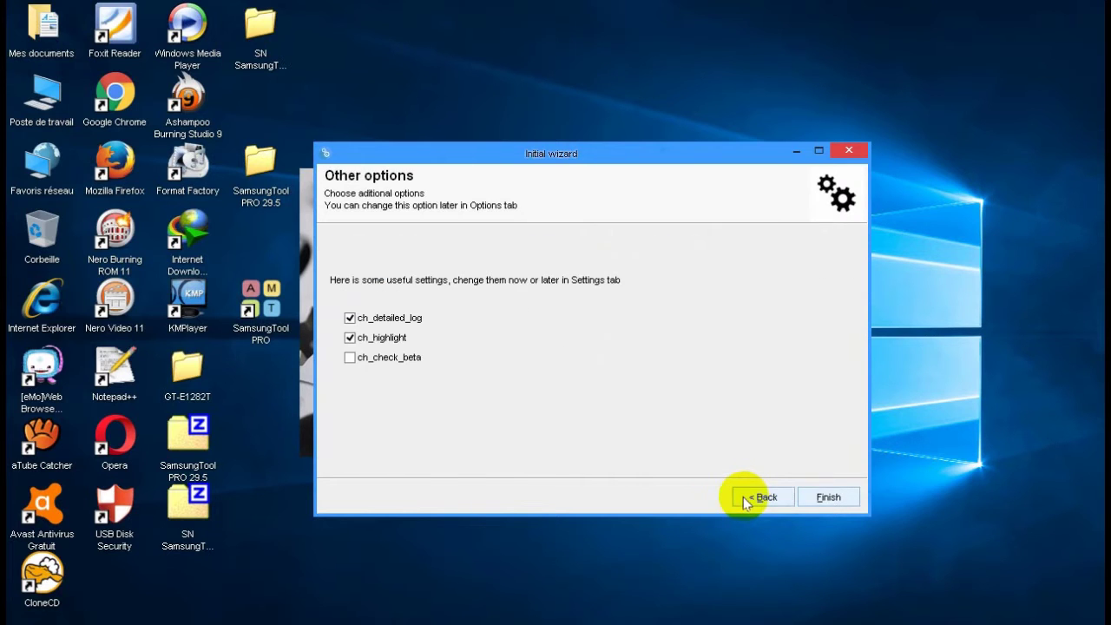
click(755, 496)
click(747, 486)
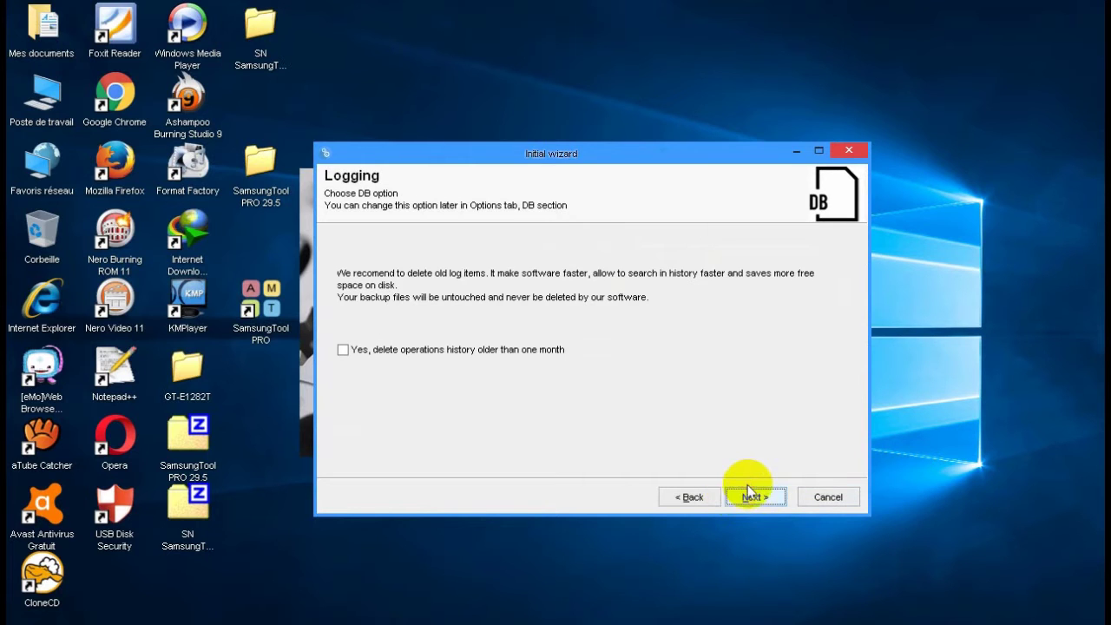
click(803, 503)
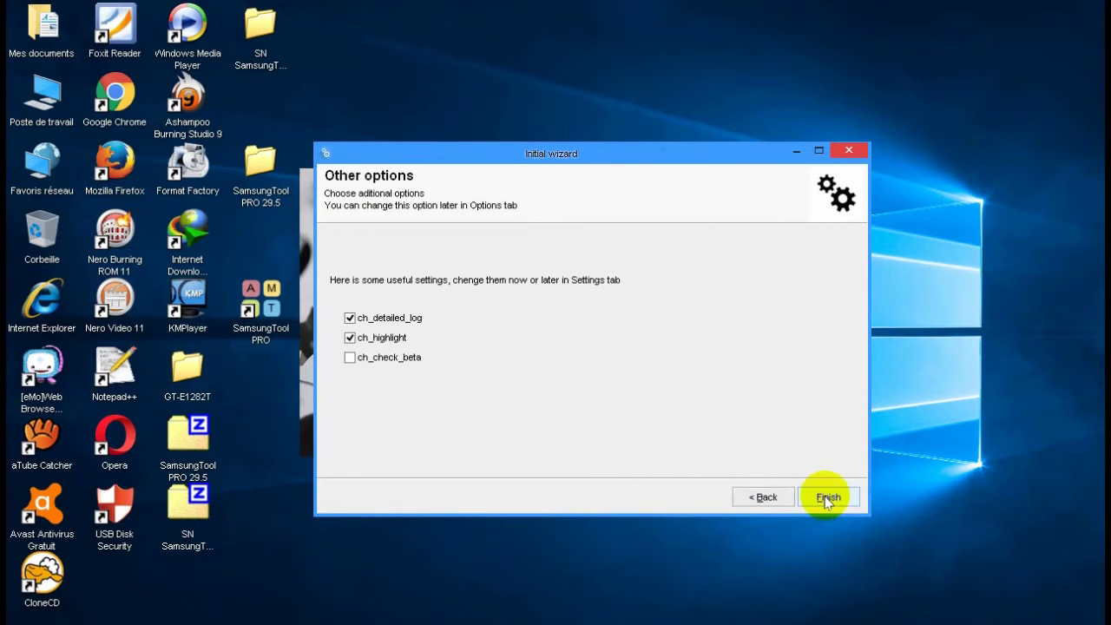
click(807, 500)
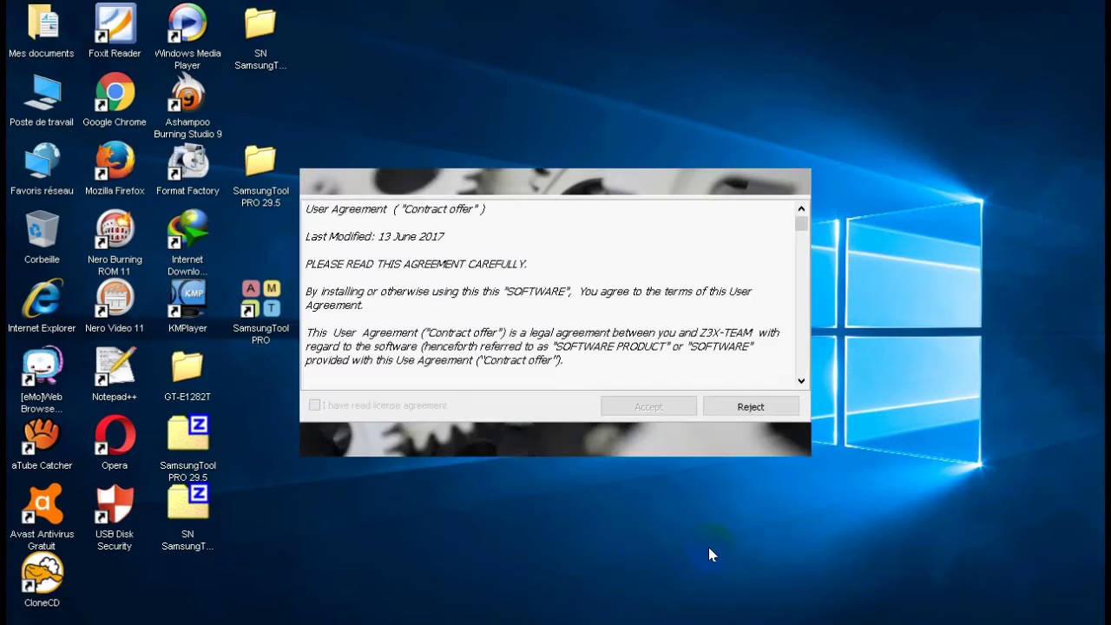
Accept the user agreement as read and enable the Repair IMEI, Write Cert and Write EFS functions
scroll(666, 346, down, 3)
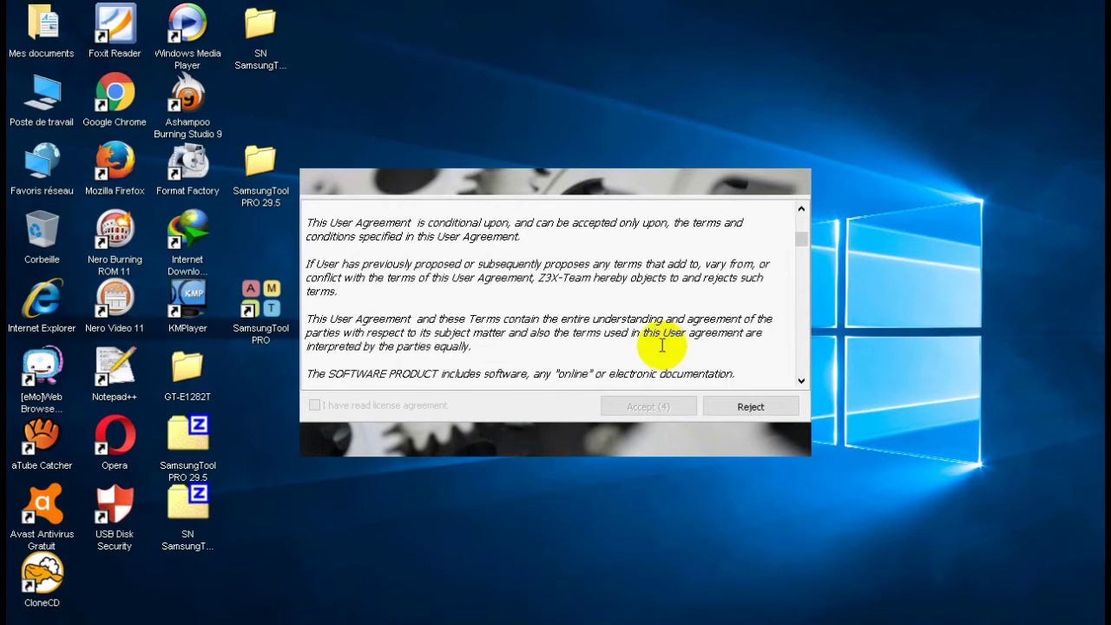
scroll(666, 346, down, 9)
scroll(670, 341, down, 6)
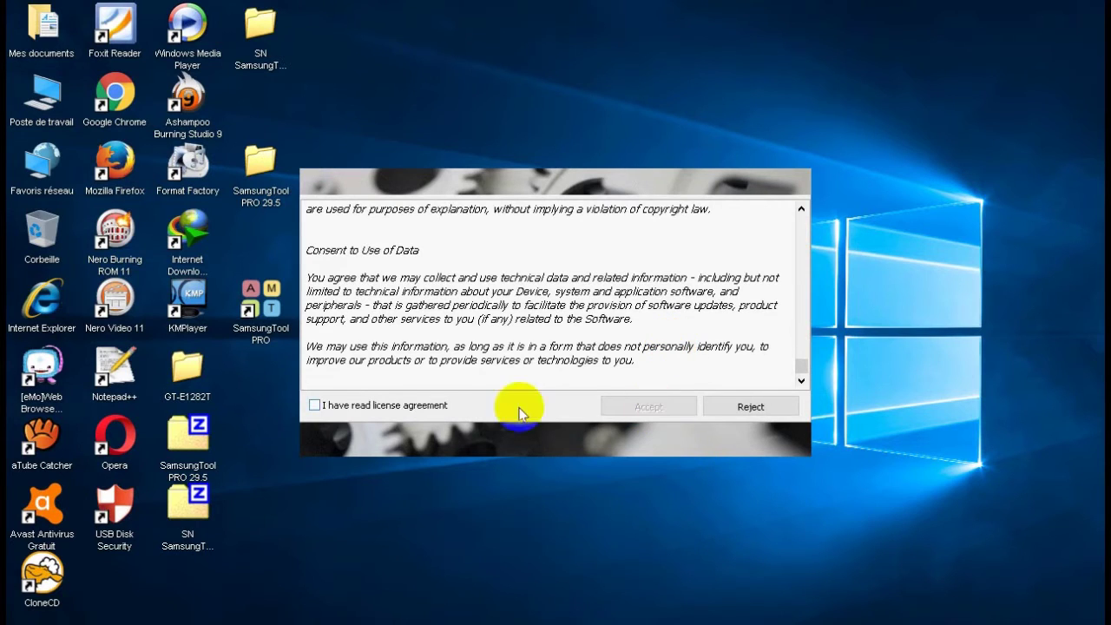
click(434, 404)
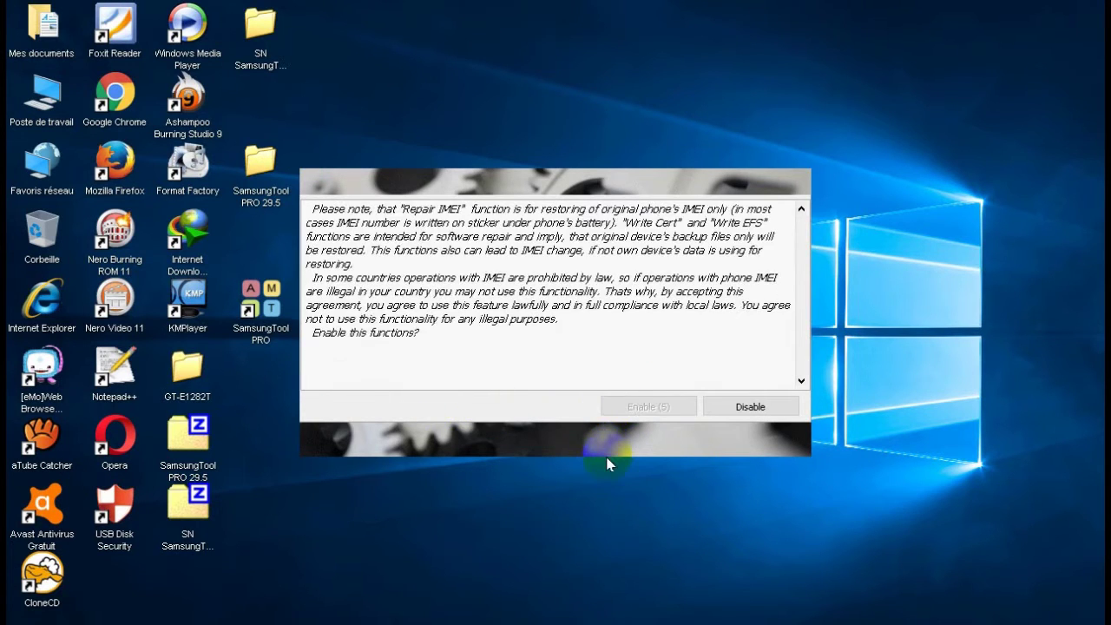
click(646, 406)
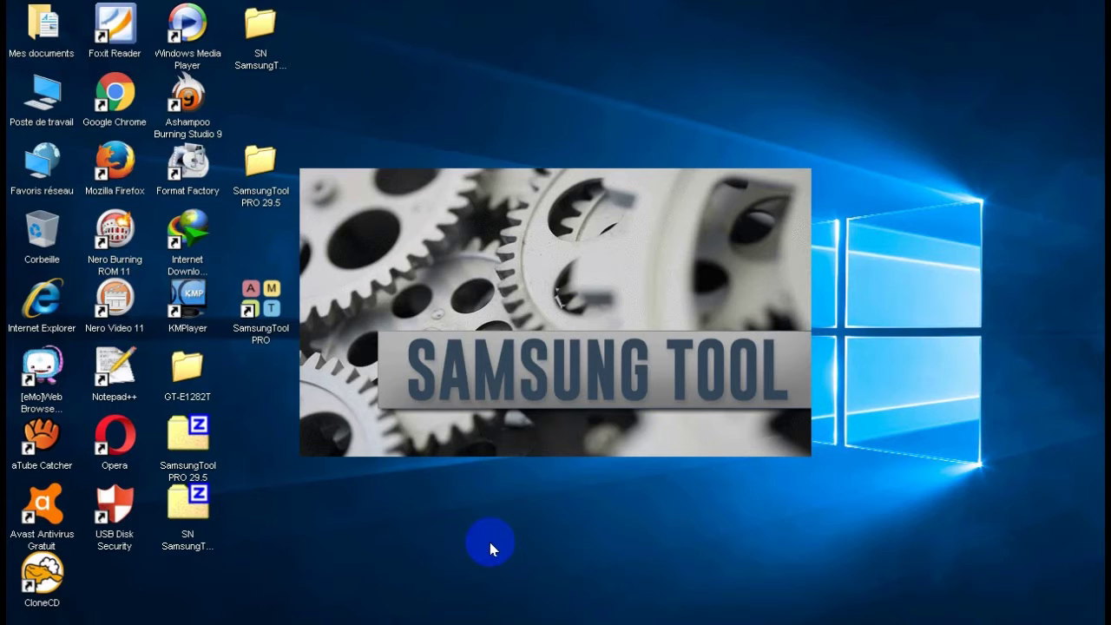
key(Return)
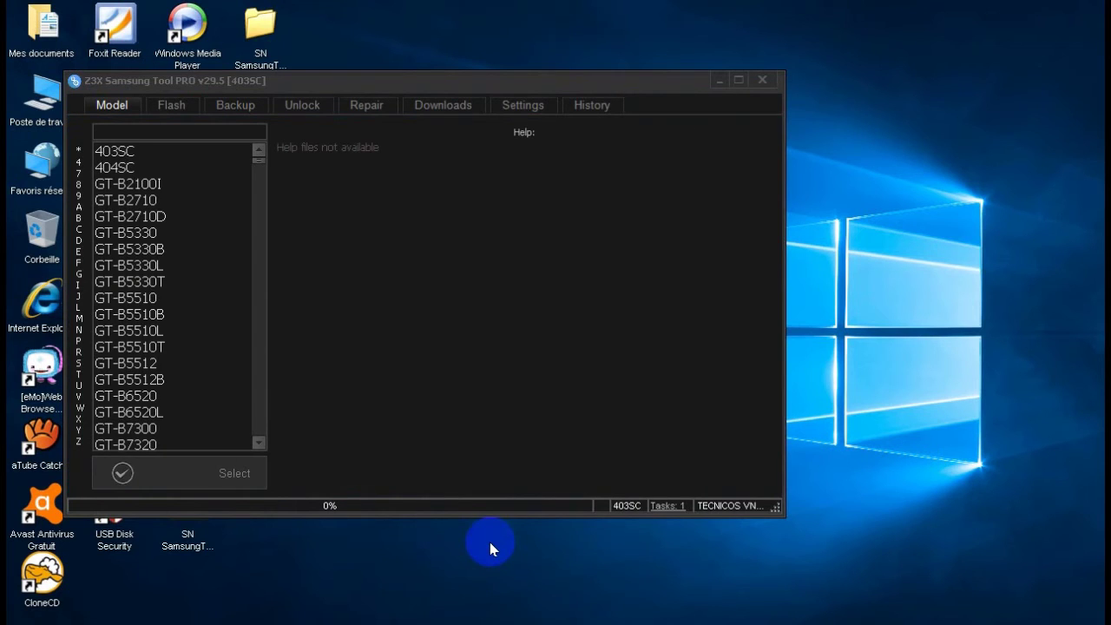
Open the GT-E1282T desktop folder and extract the SPD Driver last Ver archive into its own folder
drag(367, 88, 600, 81)
double_click(186, 371)
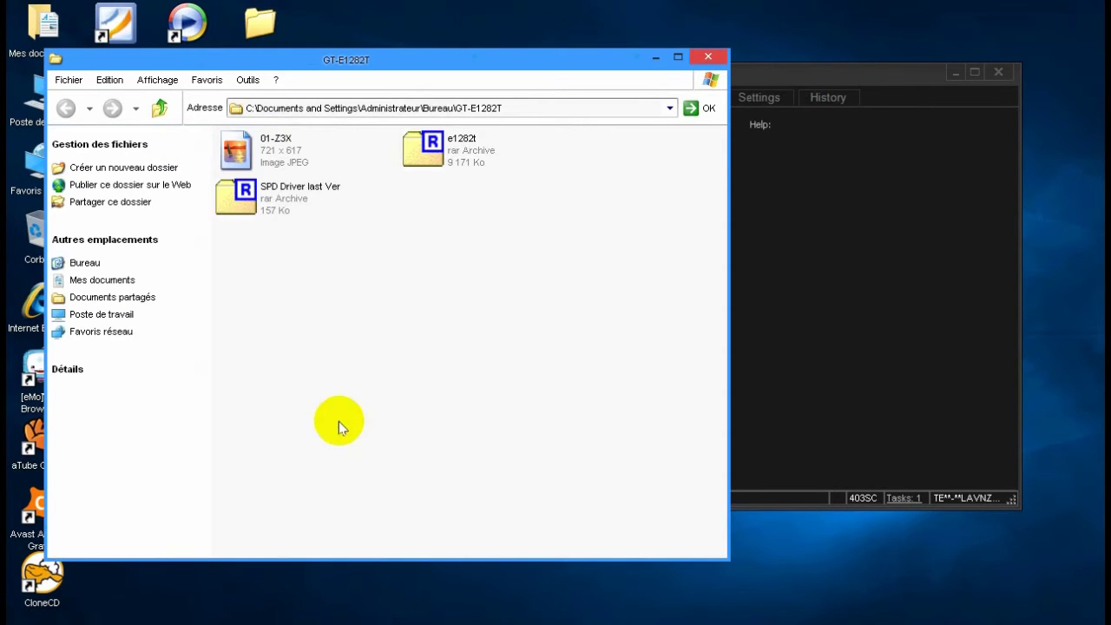
right_click(284, 208)
mouse_move(365, 226)
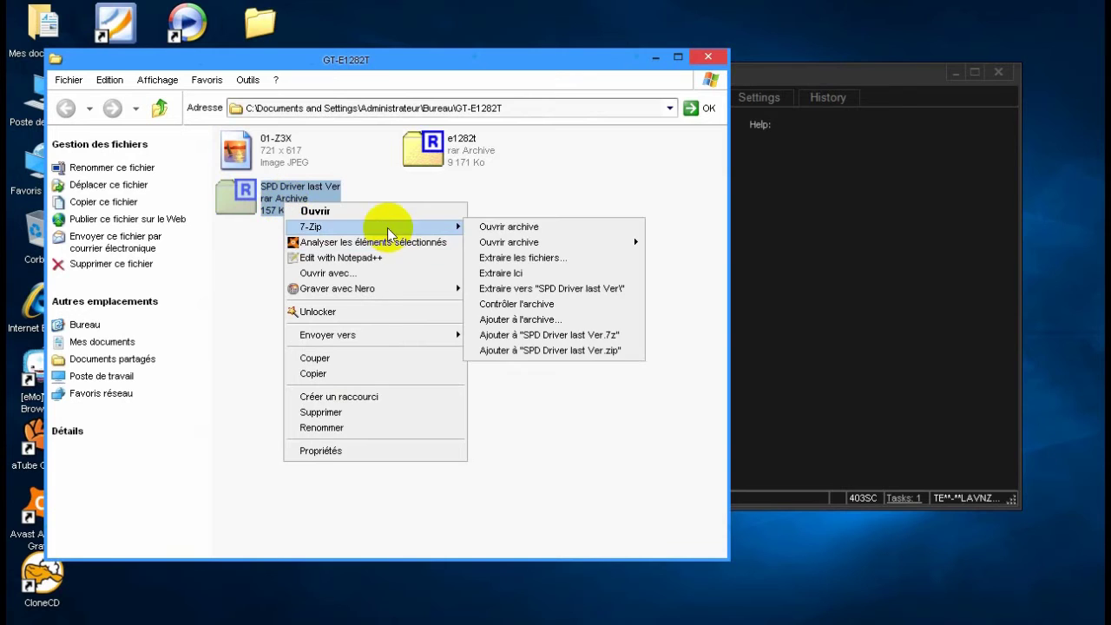
click(544, 290)
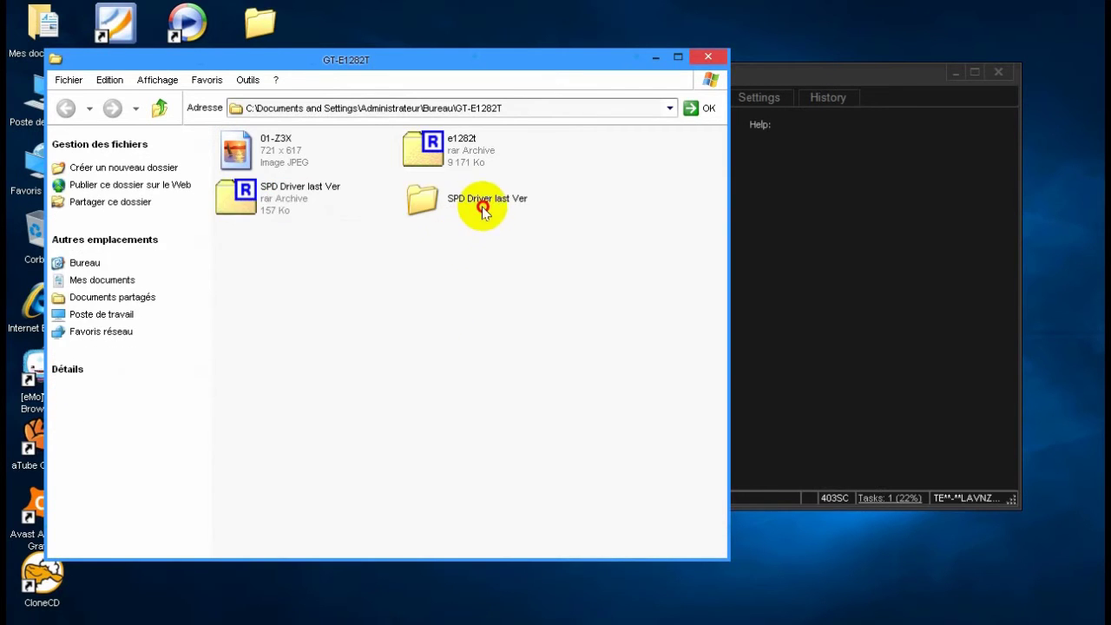
Open the extracted SPD driver folder and run the Install script of Spreadtrum Sci USB2Serial driver version 1.4.4.8
double_click(478, 210)
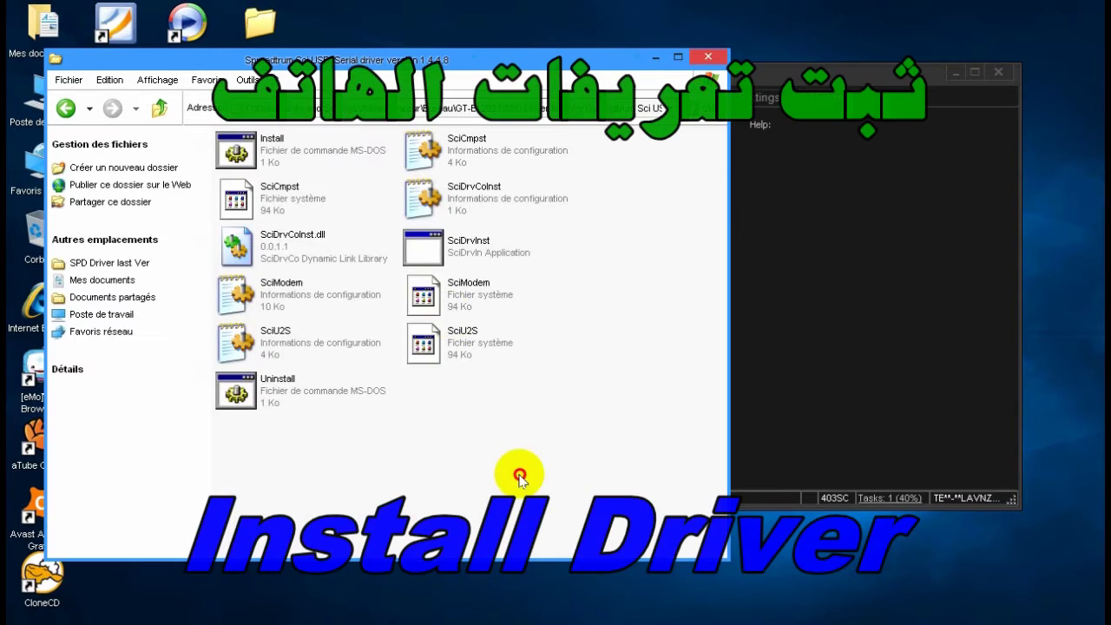
click(287, 157)
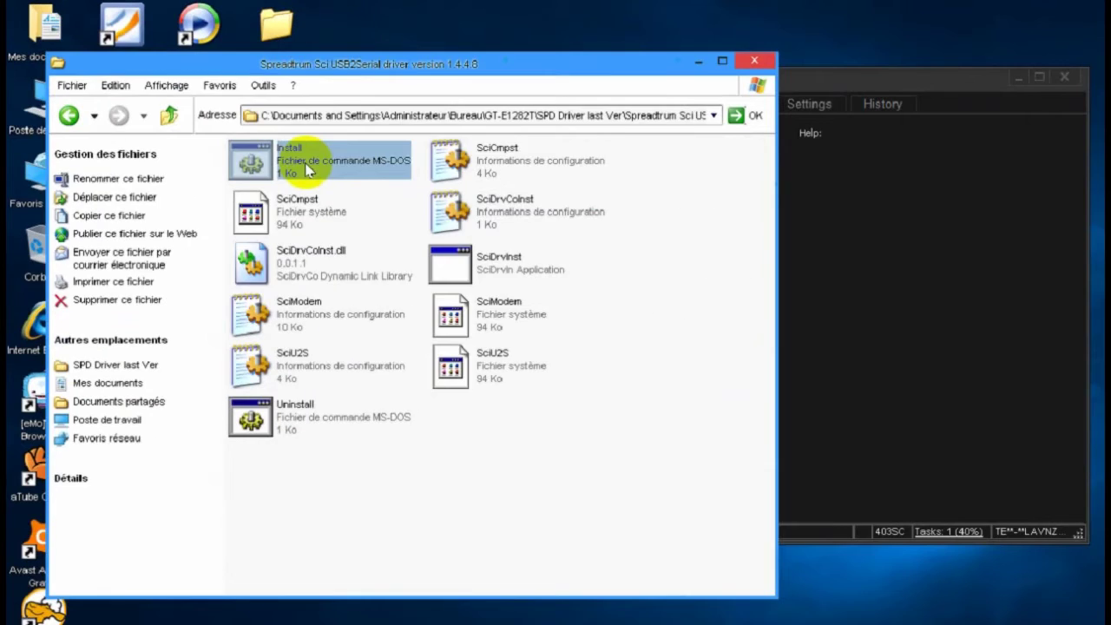
double_click(308, 169)
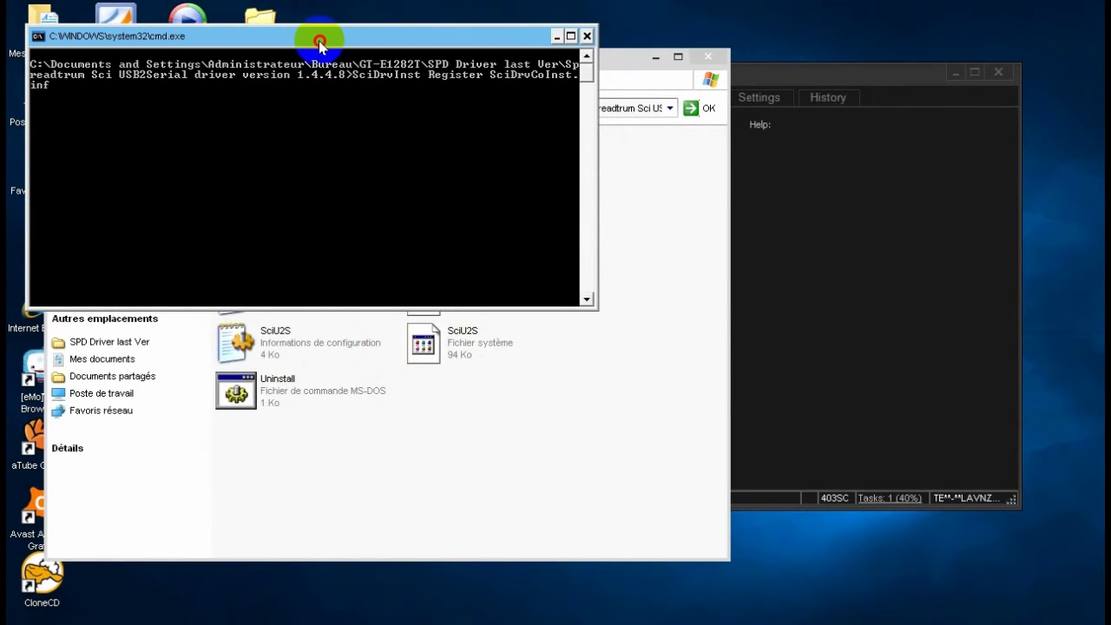
drag(319, 41, 445, 228)
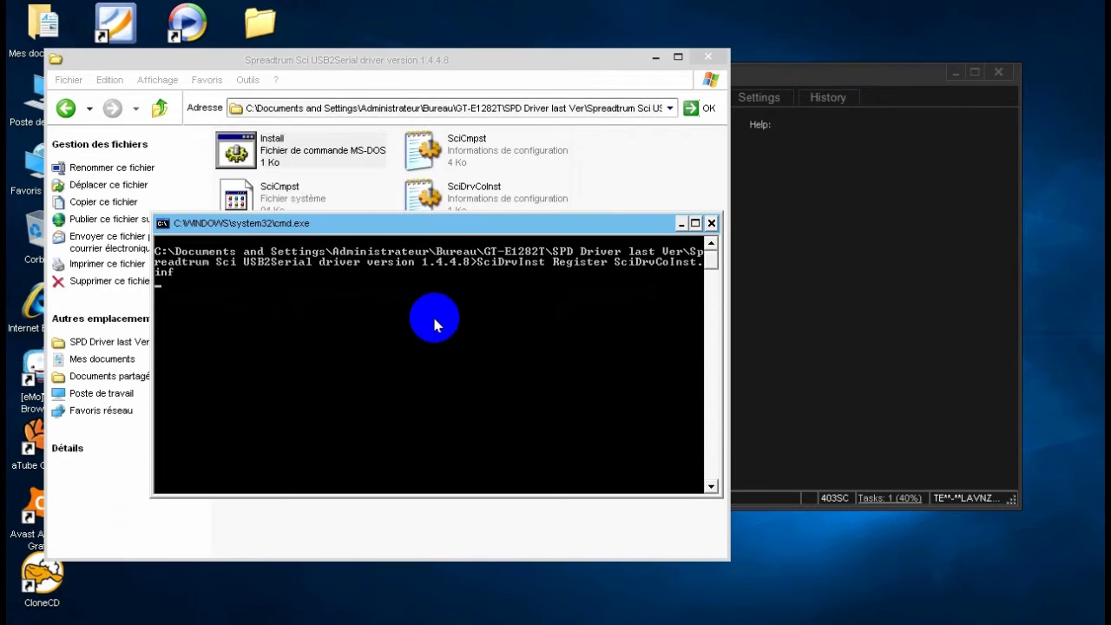
Return to the GT-E1282T folder and extract the e1282t flash archive into its own e1282t subfolder
click(159, 108)
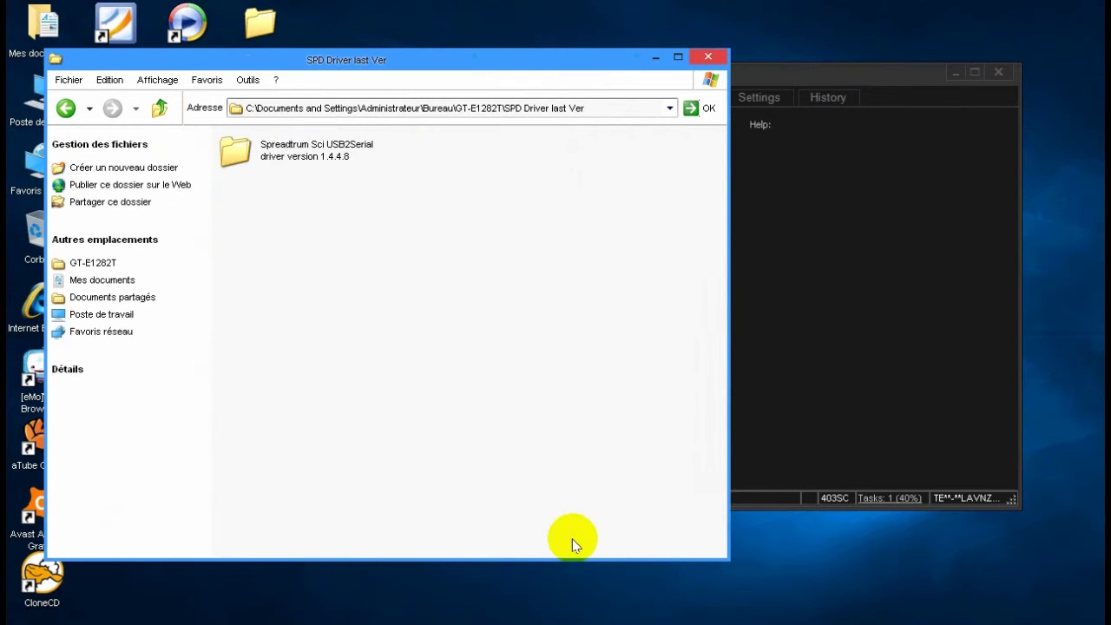
click(159, 110)
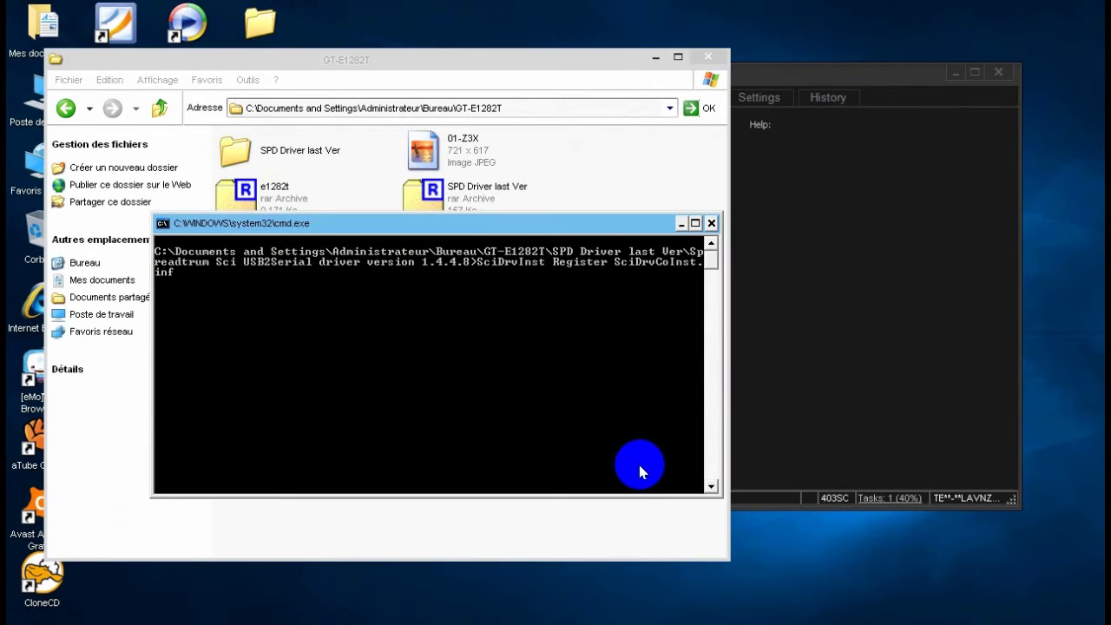
drag(457, 228, 462, 296)
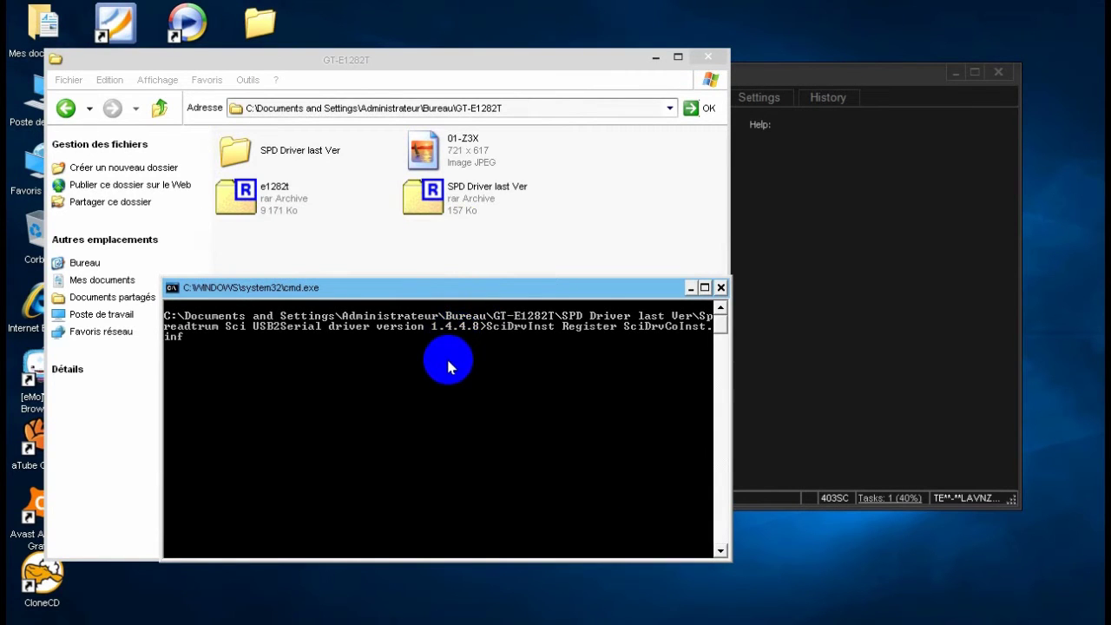
click(281, 195)
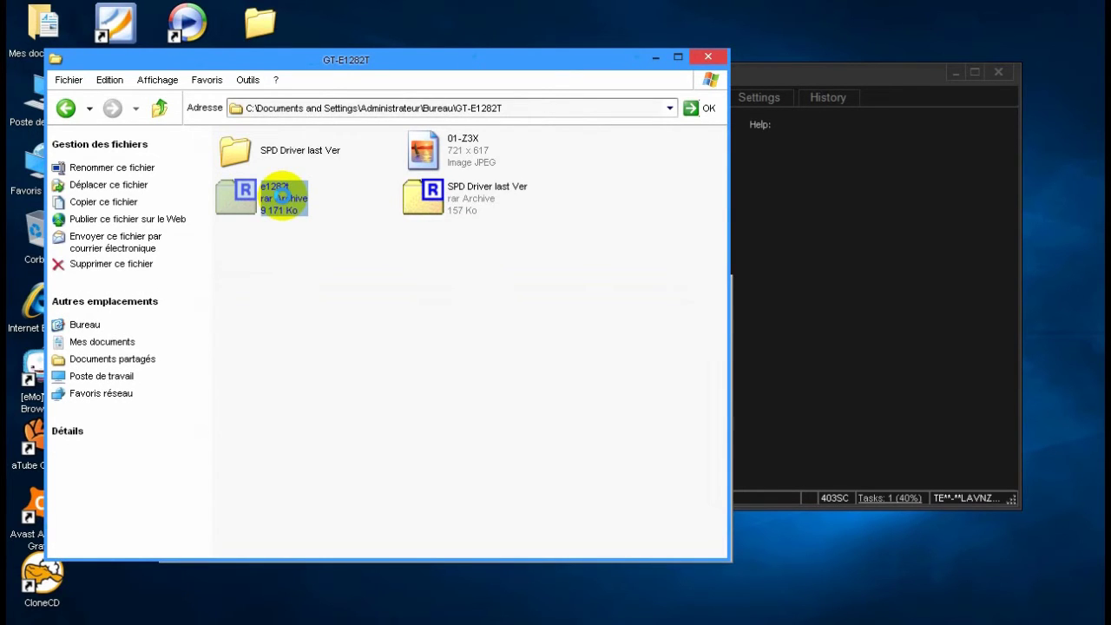
right_click(280, 195)
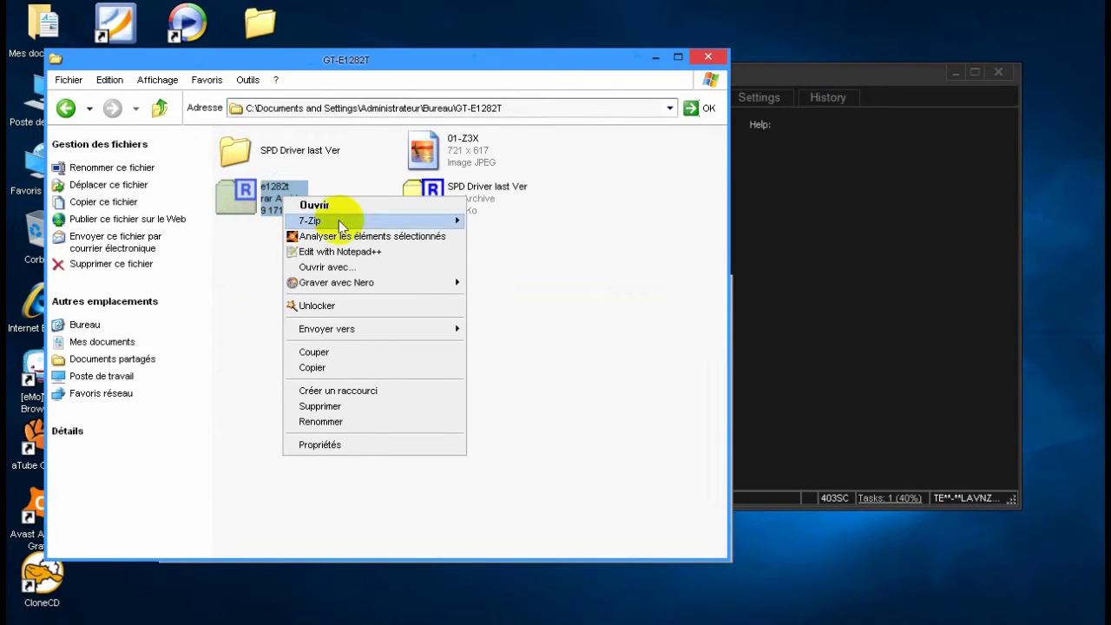
mouse_move(342, 221)
click(531, 252)
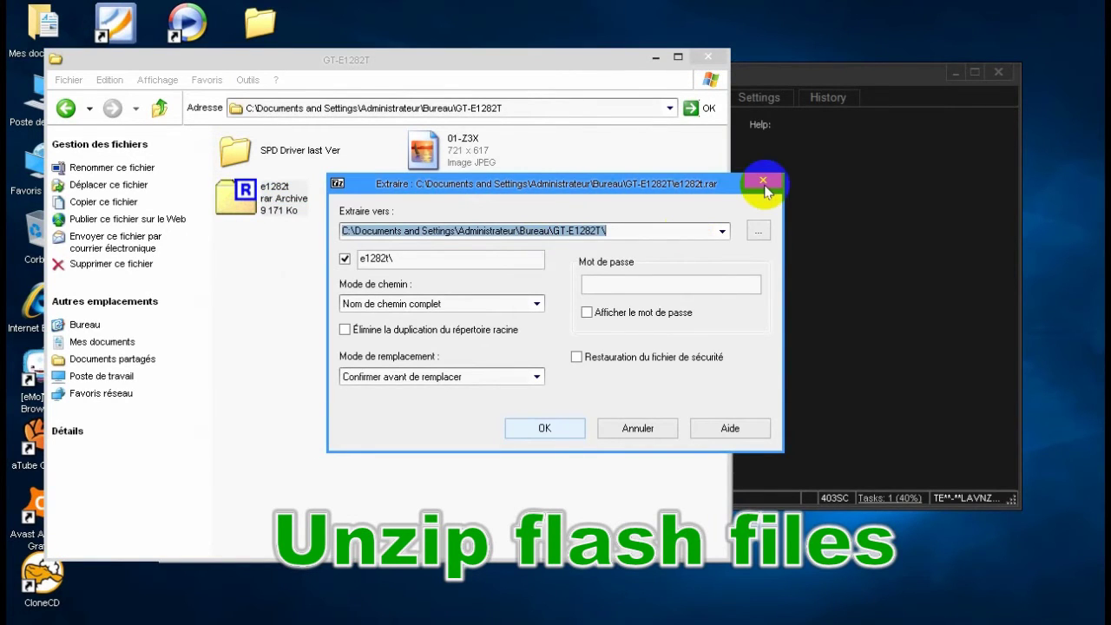
click(577, 431)
drag(564, 171, 403, 303)
Look through the BIN and CSC subfolders of the extracted e1282t folder and close the file window
click(268, 248)
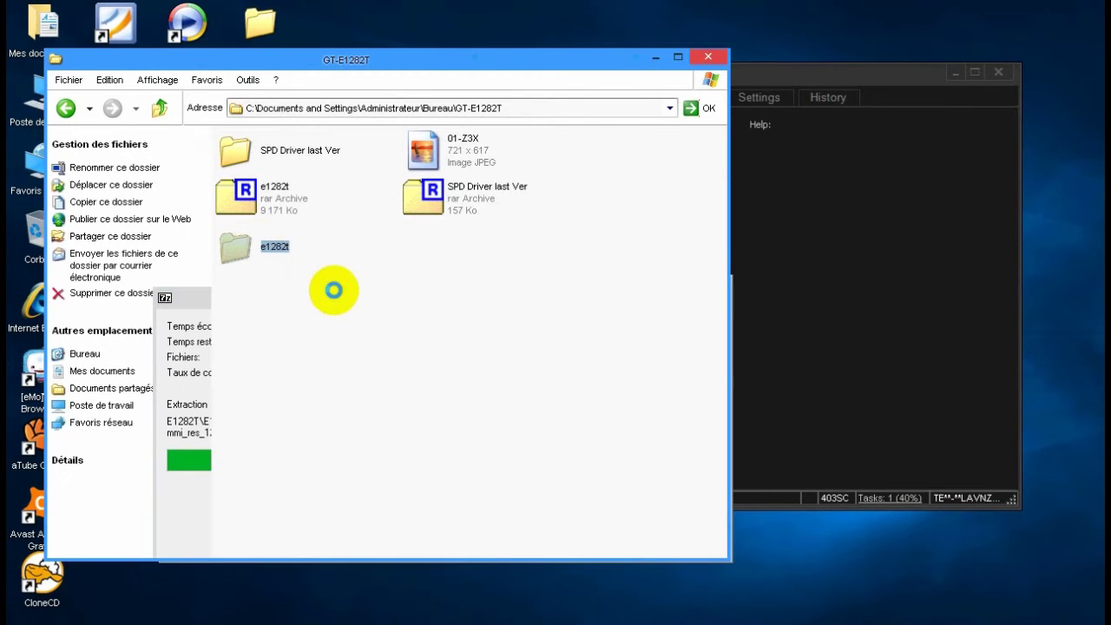
double_click(260, 247)
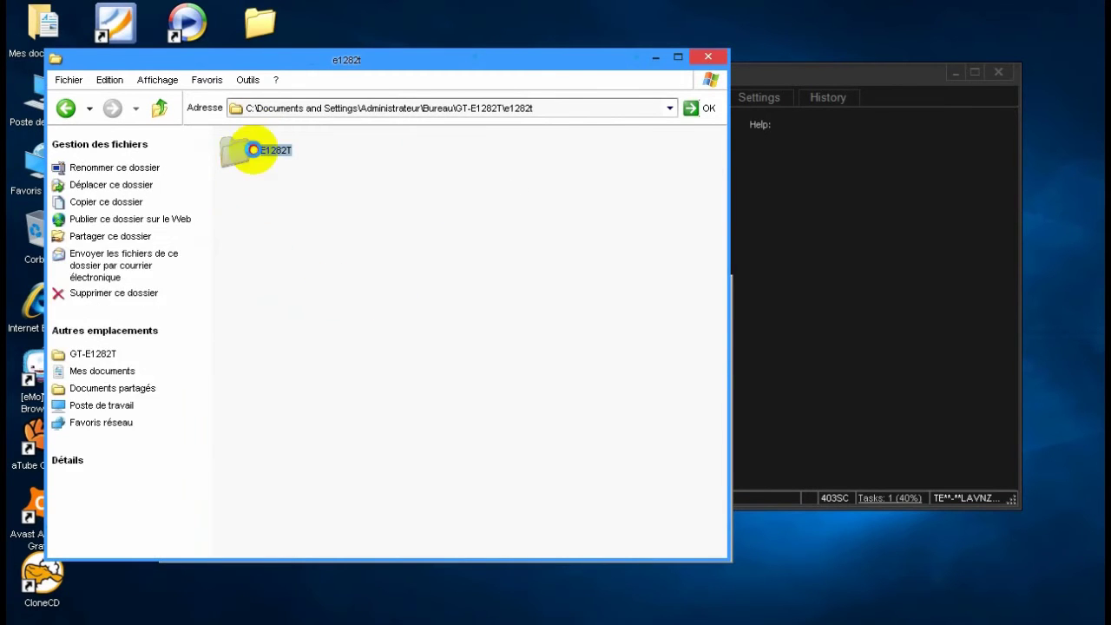
double_click(253, 150)
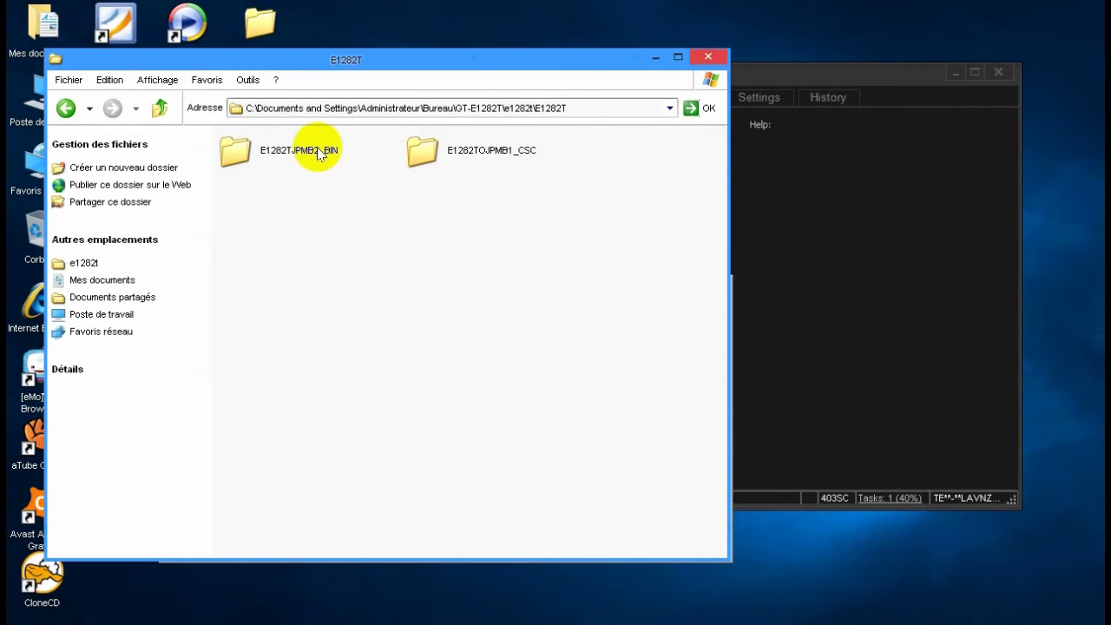
double_click(308, 155)
click(67, 108)
double_click(441, 153)
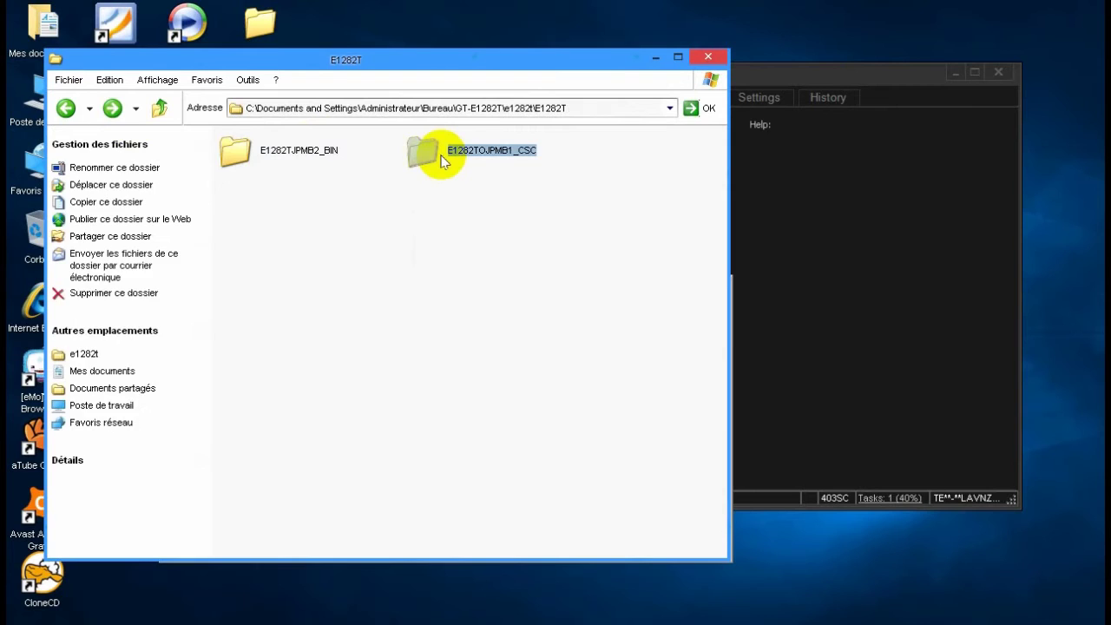
click(78, 111)
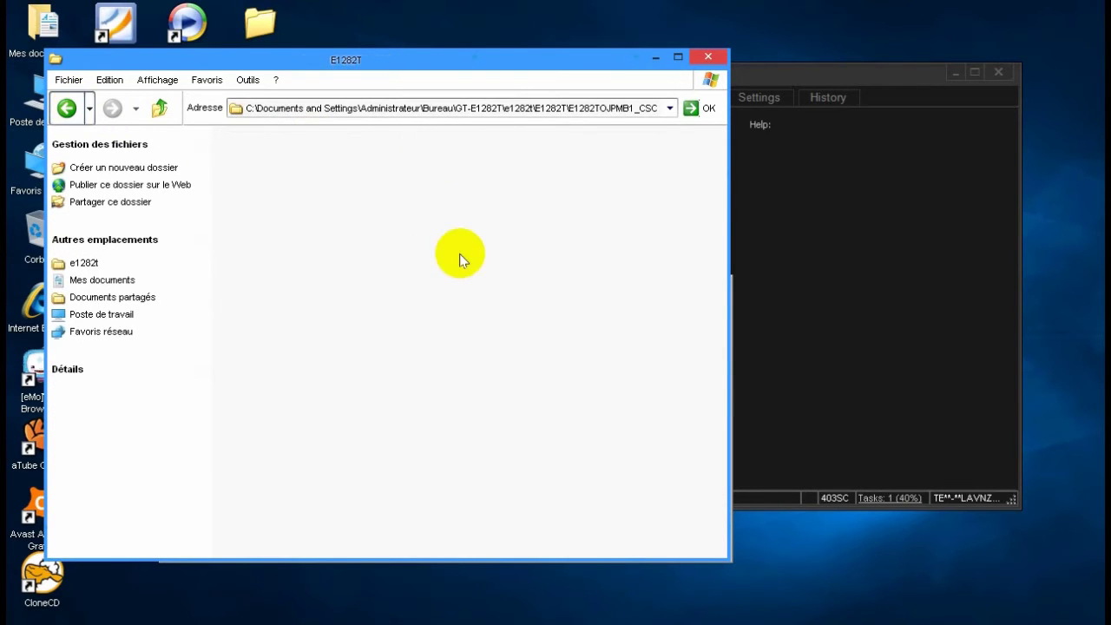
click(167, 120)
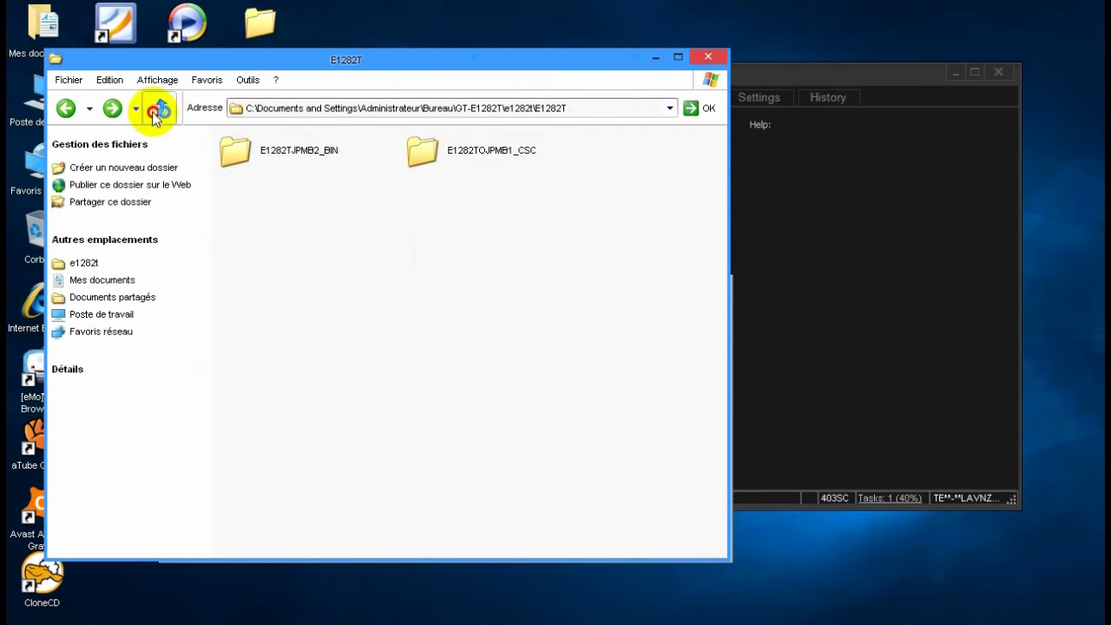
click(705, 58)
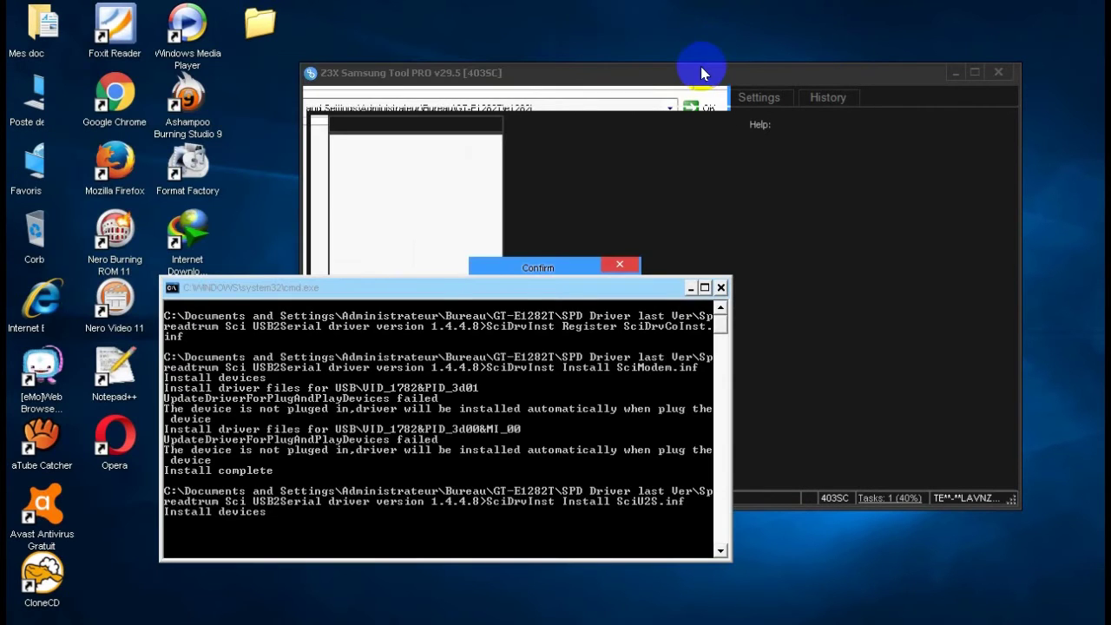
Minimize the driver installation console and decline to retry in the "Software already running" dialog
drag(426, 295, 553, 236)
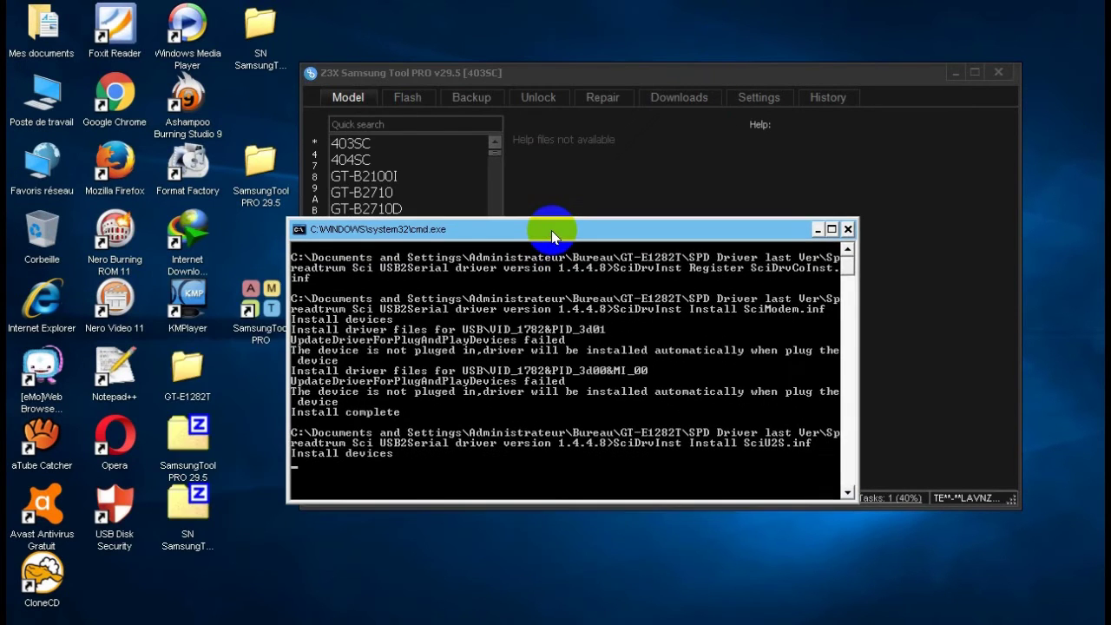
click(819, 229)
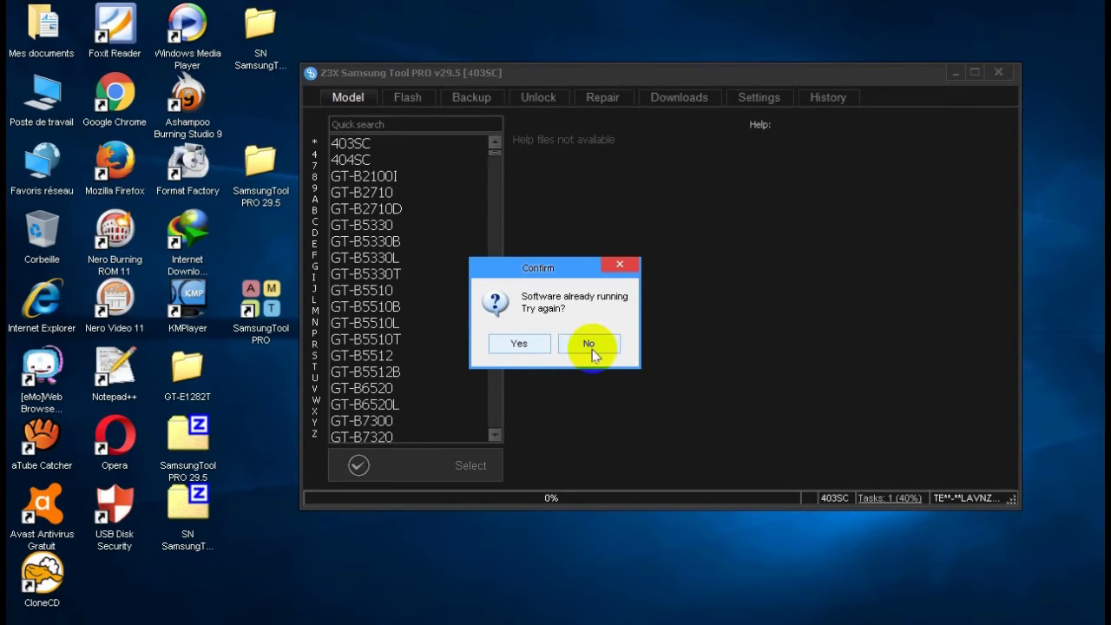
click(606, 342)
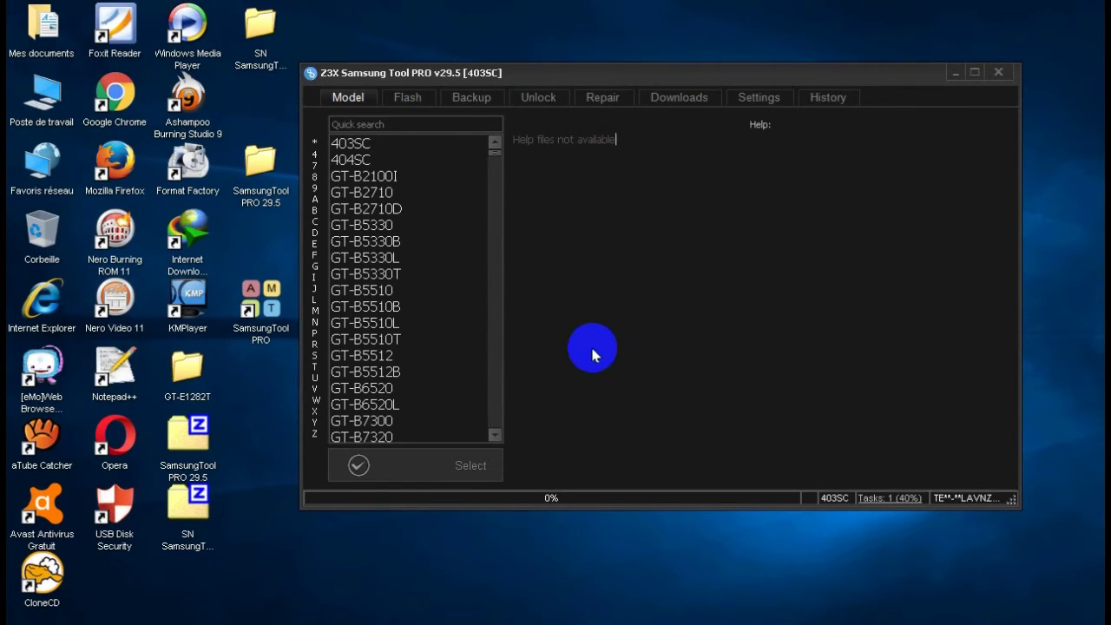
Search the model list for 1282 and select the GT-E1282T model
click(423, 124)
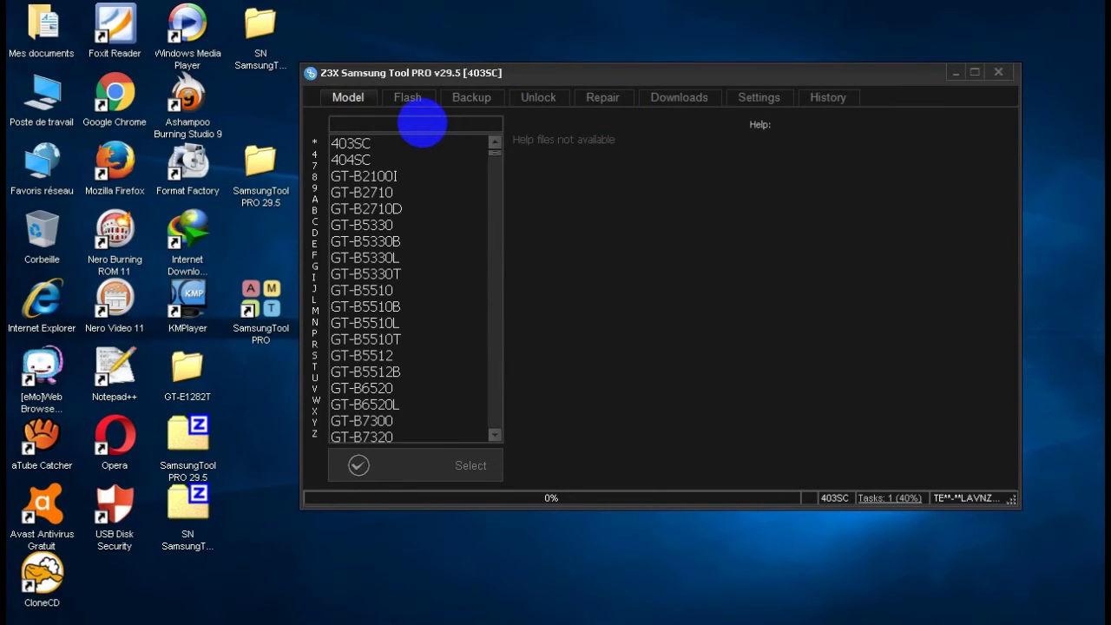
text(128)
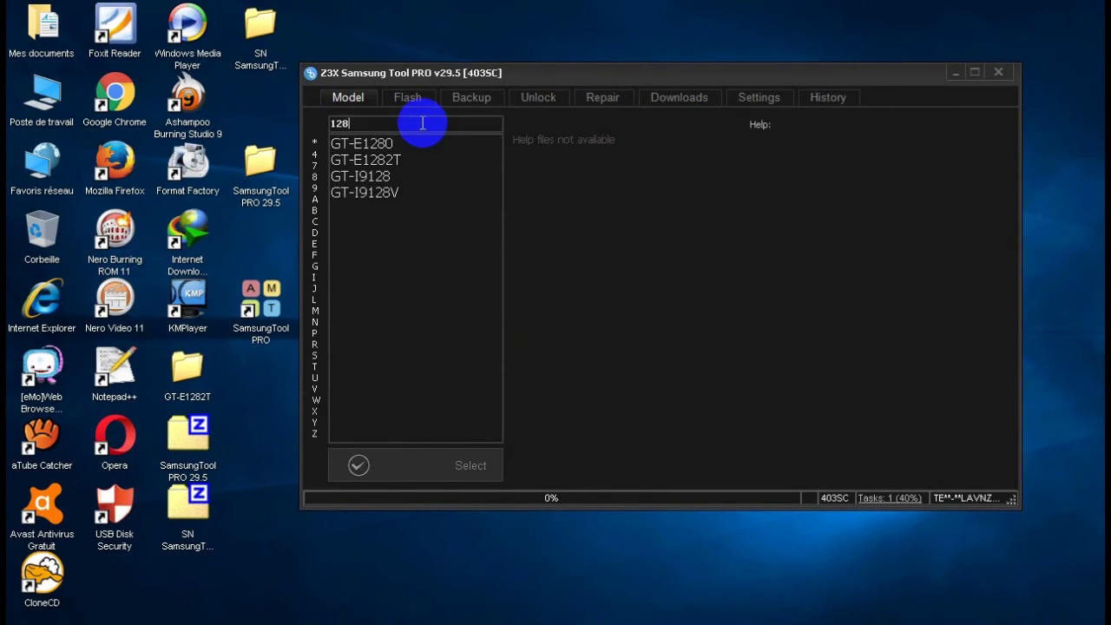
text(2)
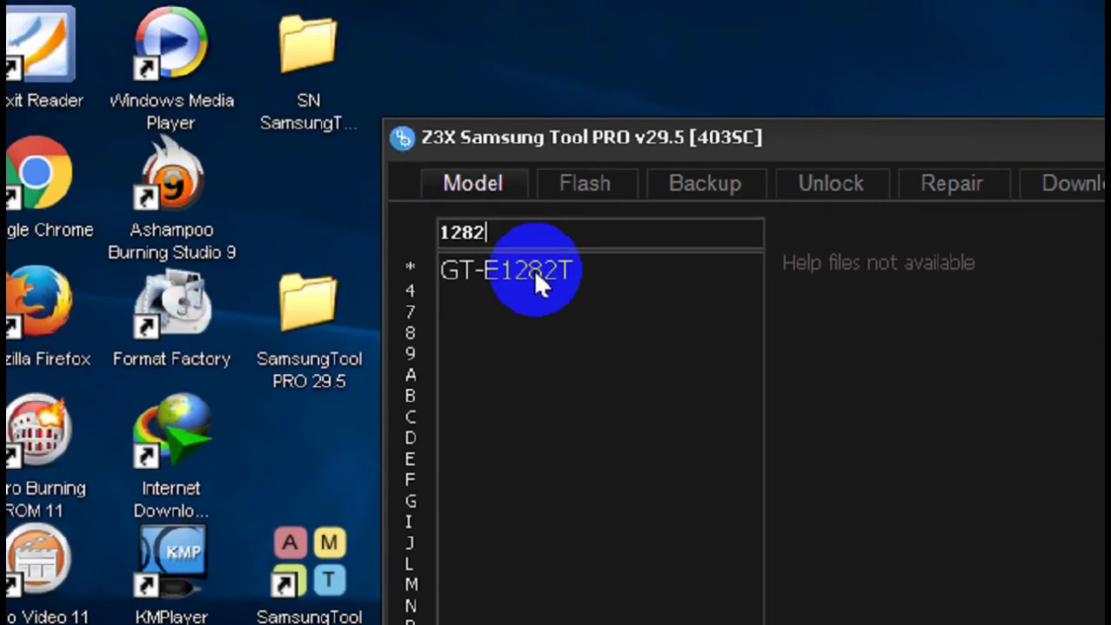
click(559, 287)
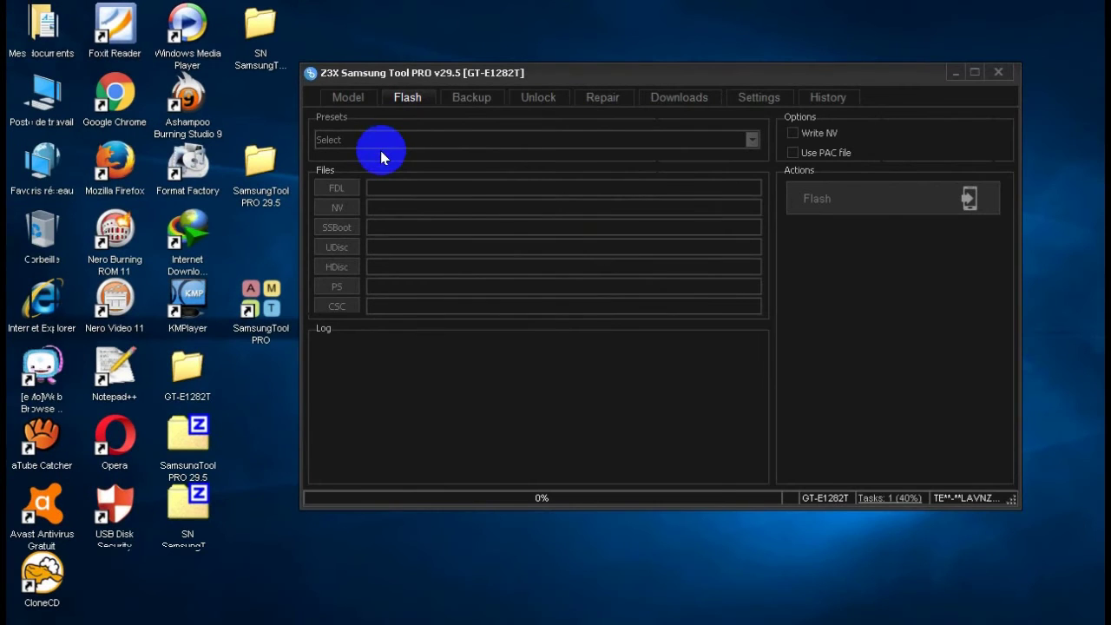
Maximize the Samsung Tool window and load the flash files from the extracted e1282t folder with the Choose folder preset
click(537, 82)
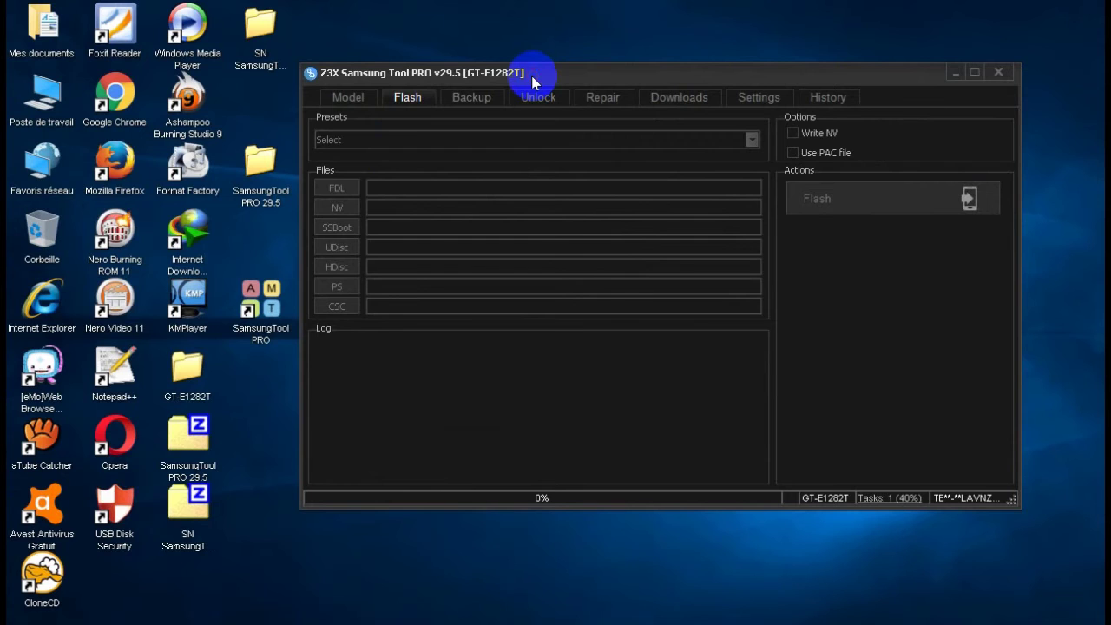
click(786, 96)
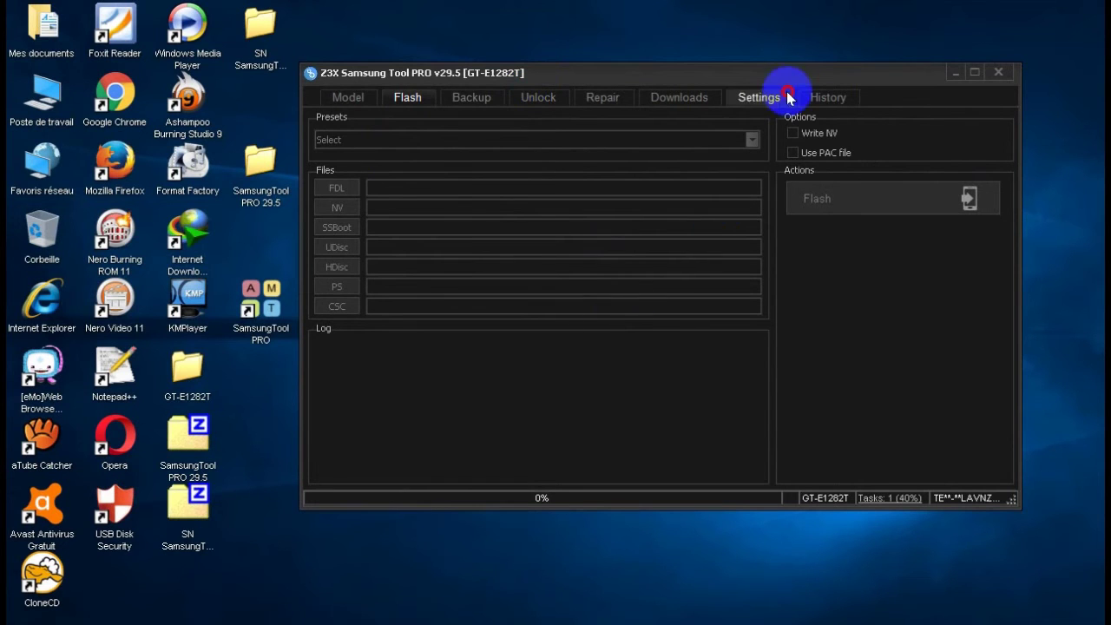
double_click(790, 76)
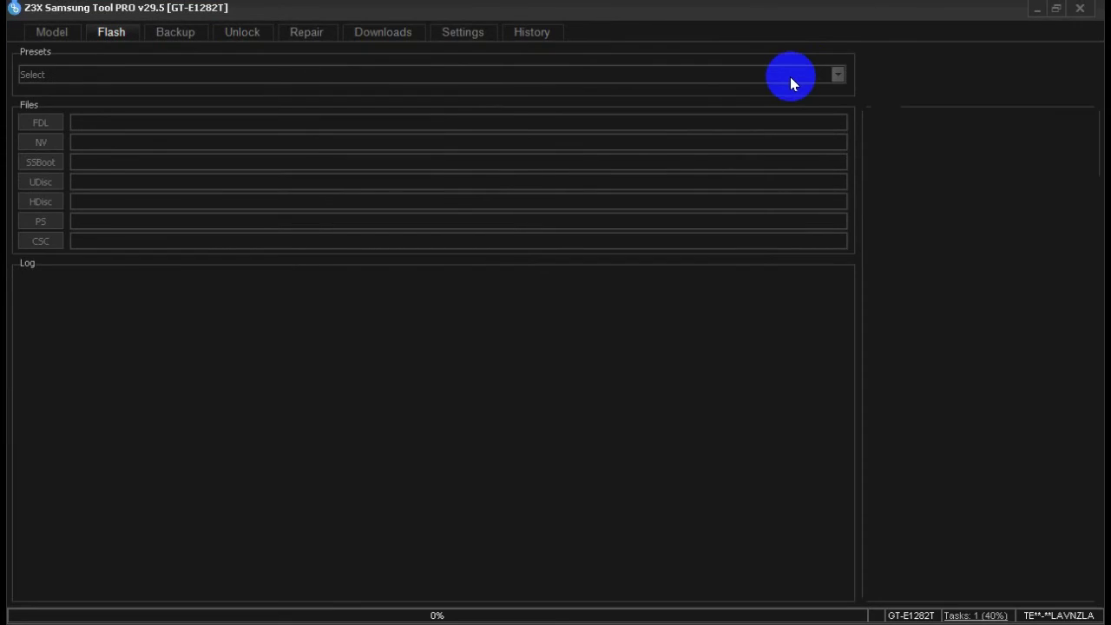
click(838, 75)
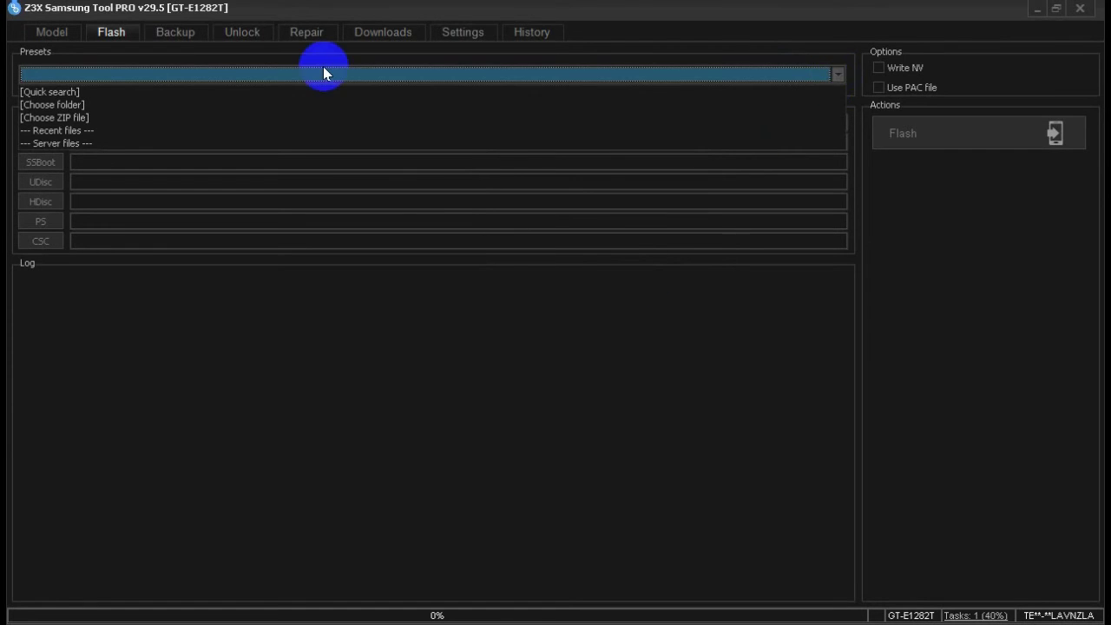
click(108, 112)
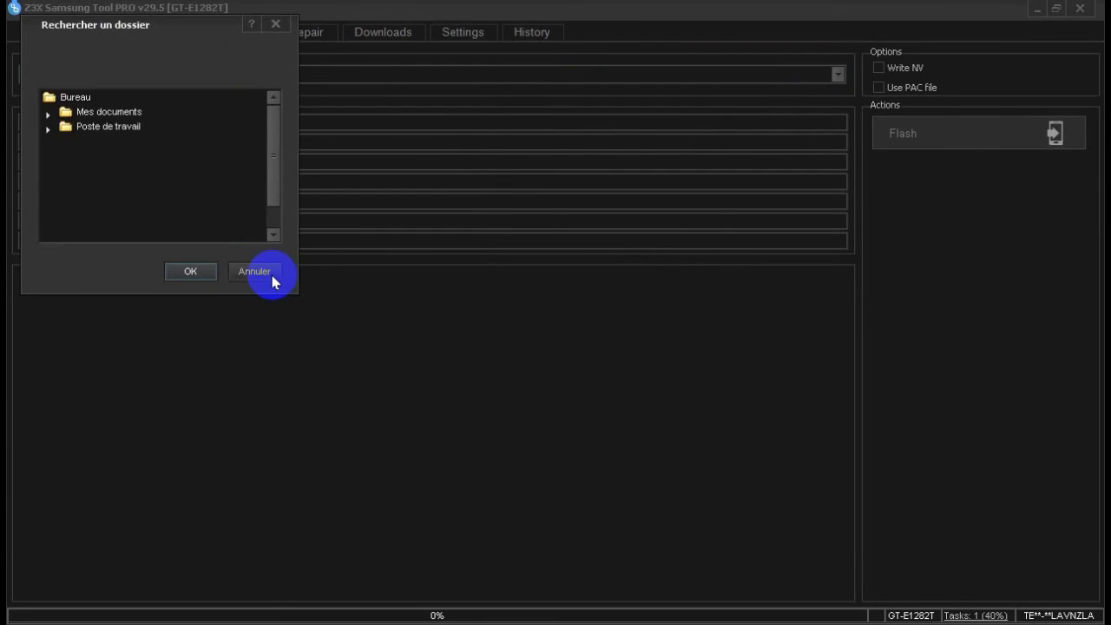
click(236, 186)
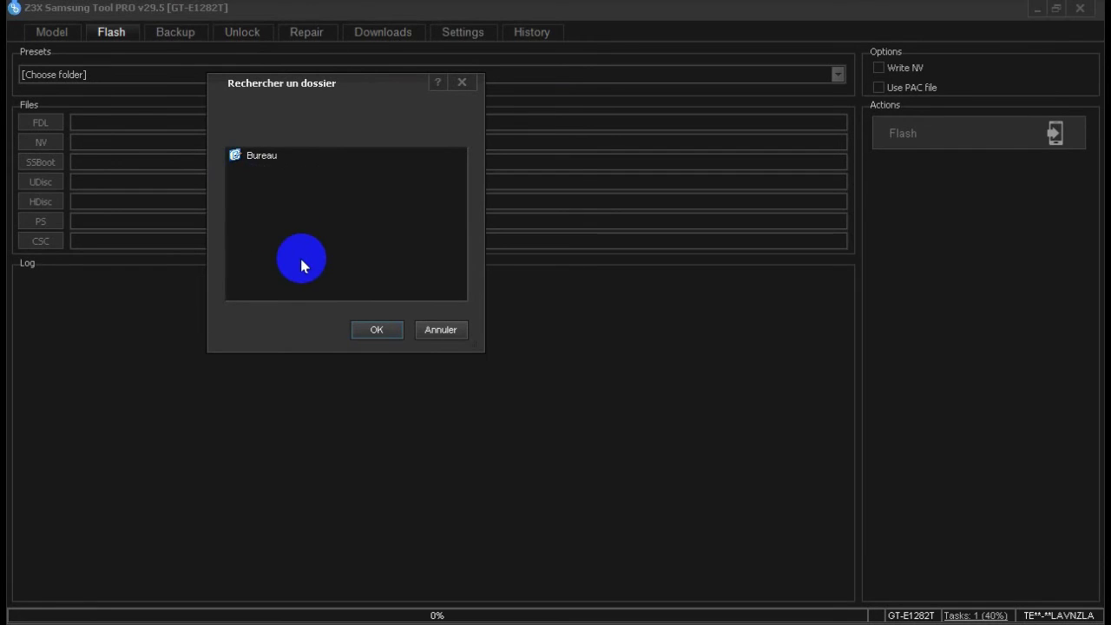
click(312, 260)
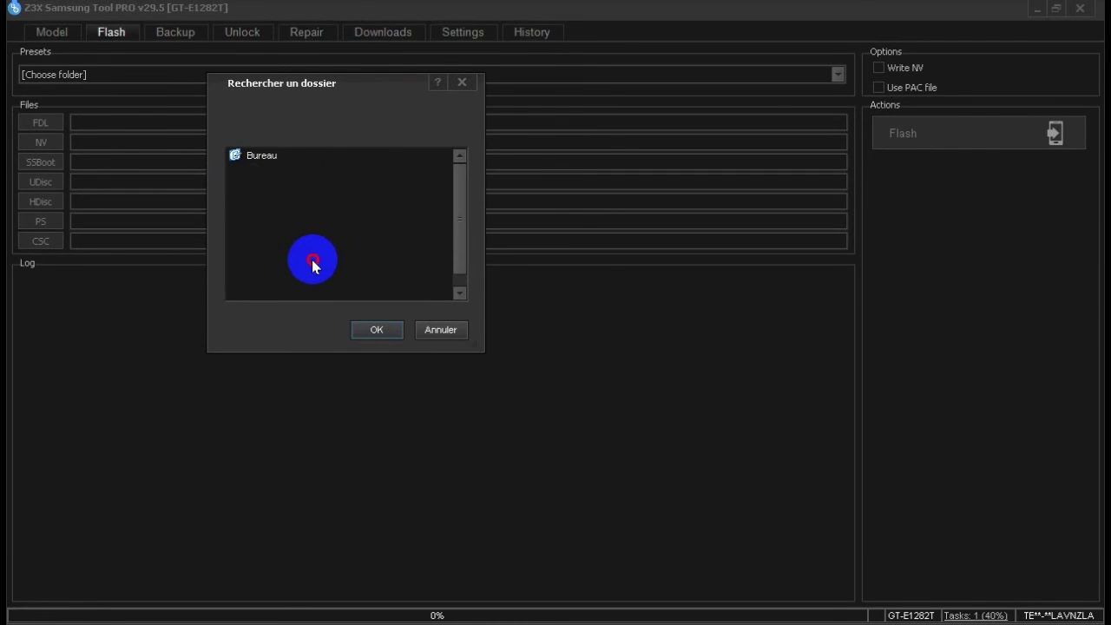
click(383, 331)
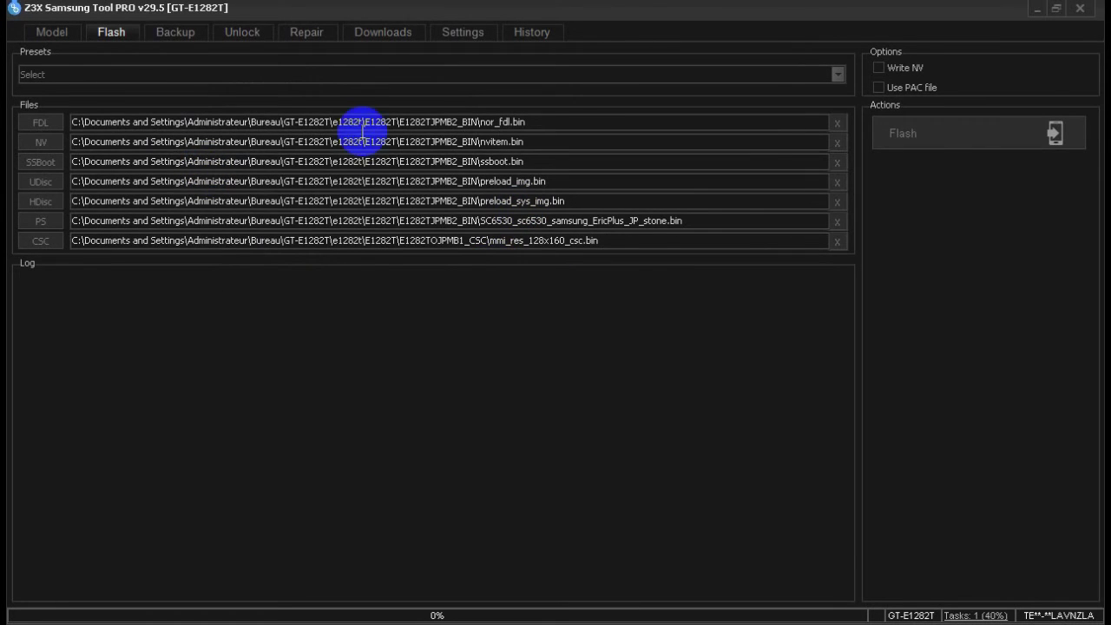
Check the loaded file paths one by one, from FDL, NV, SSBoot, UDisc and HDisc through PS and CSC
drag(409, 122, 565, 137)
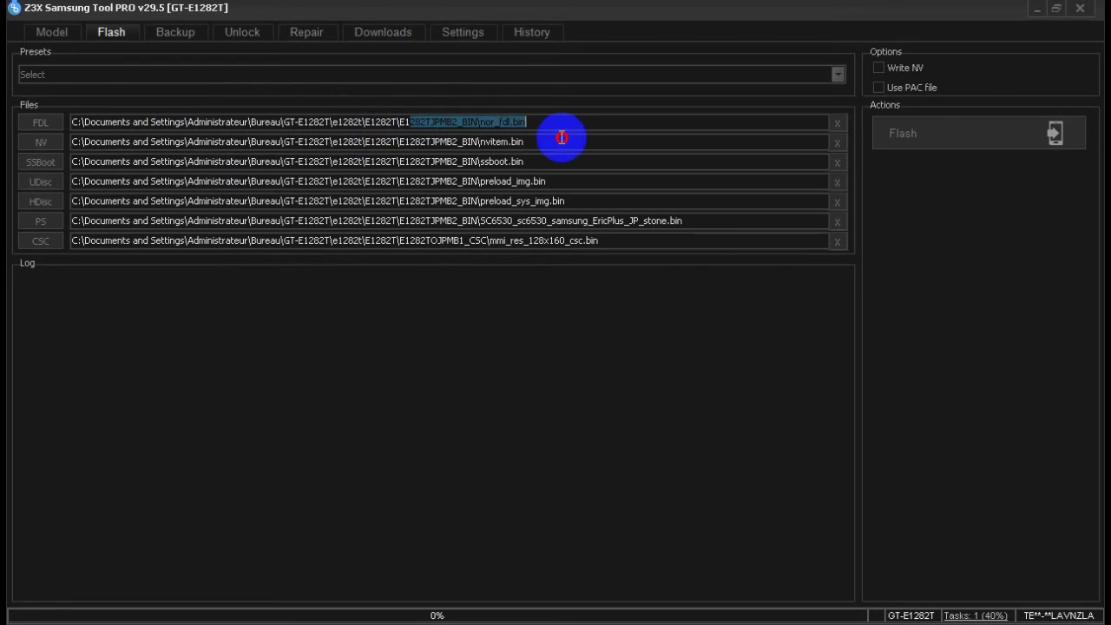
drag(463, 141, 556, 151)
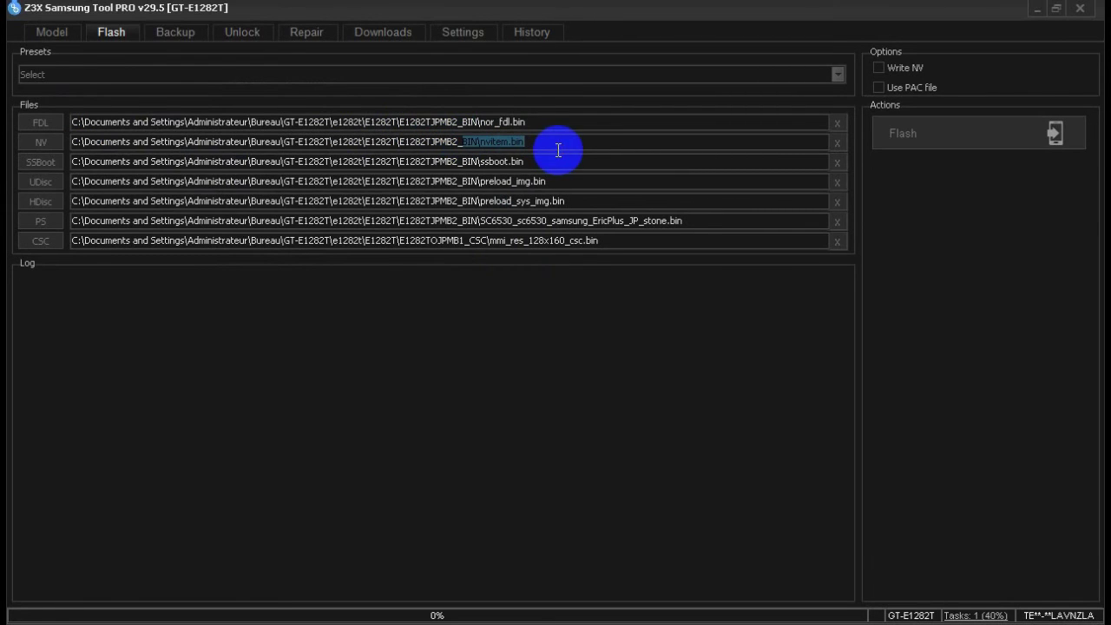
drag(463, 161, 557, 162)
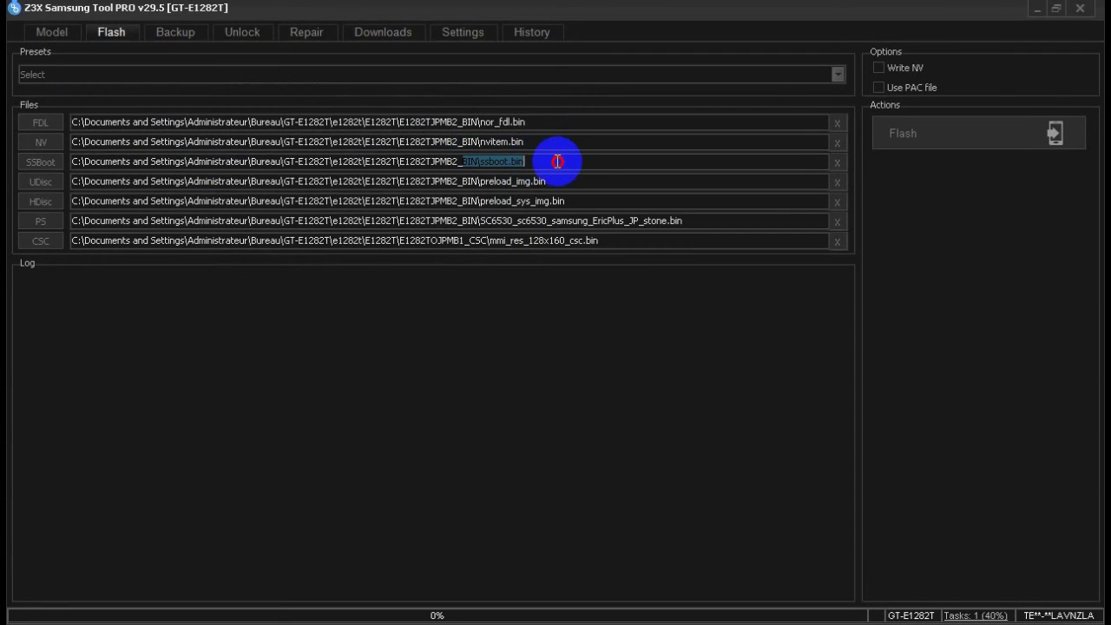
drag(479, 181, 576, 182)
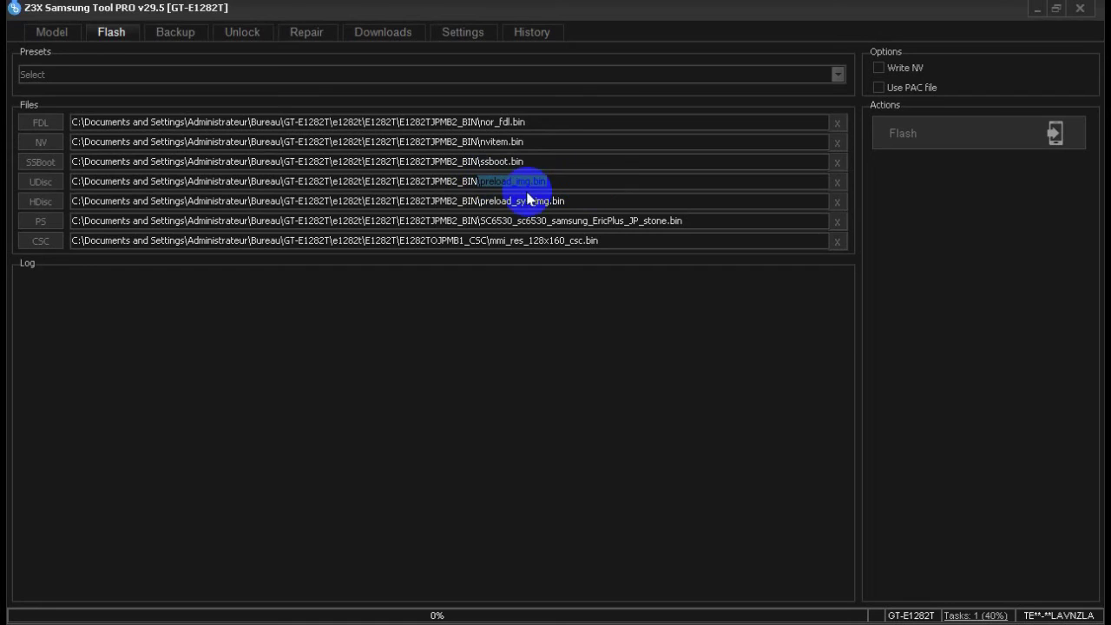
drag(481, 201, 597, 201)
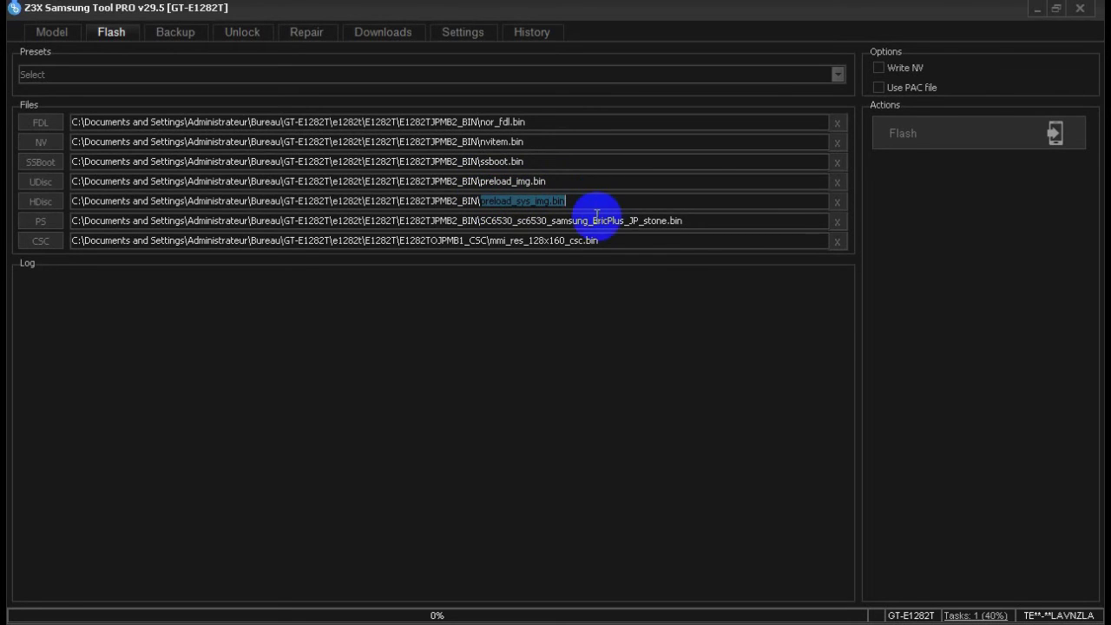
drag(485, 221, 694, 225)
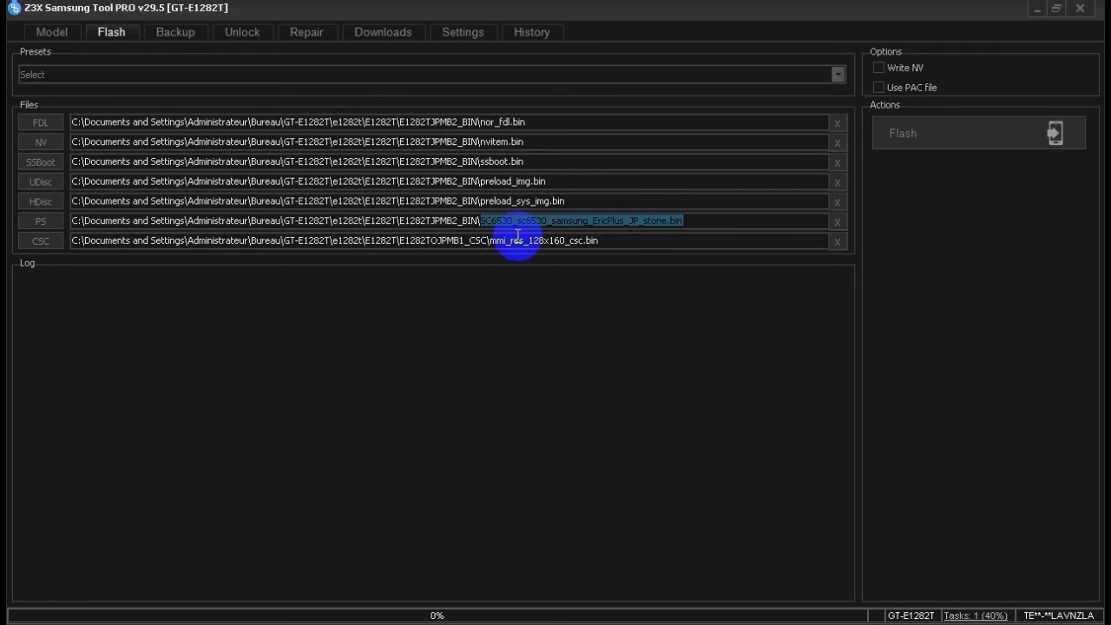
drag(488, 240, 643, 247)
click(642, 245)
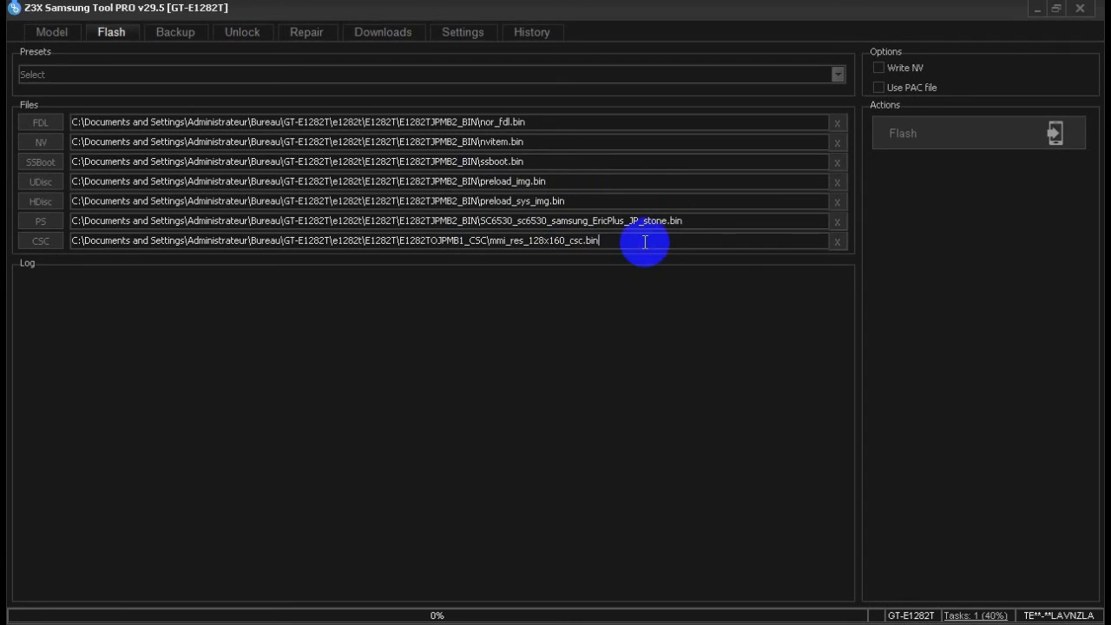
Try to flash the GT-E1282T with the loaded files and review the operation log
click(978, 135)
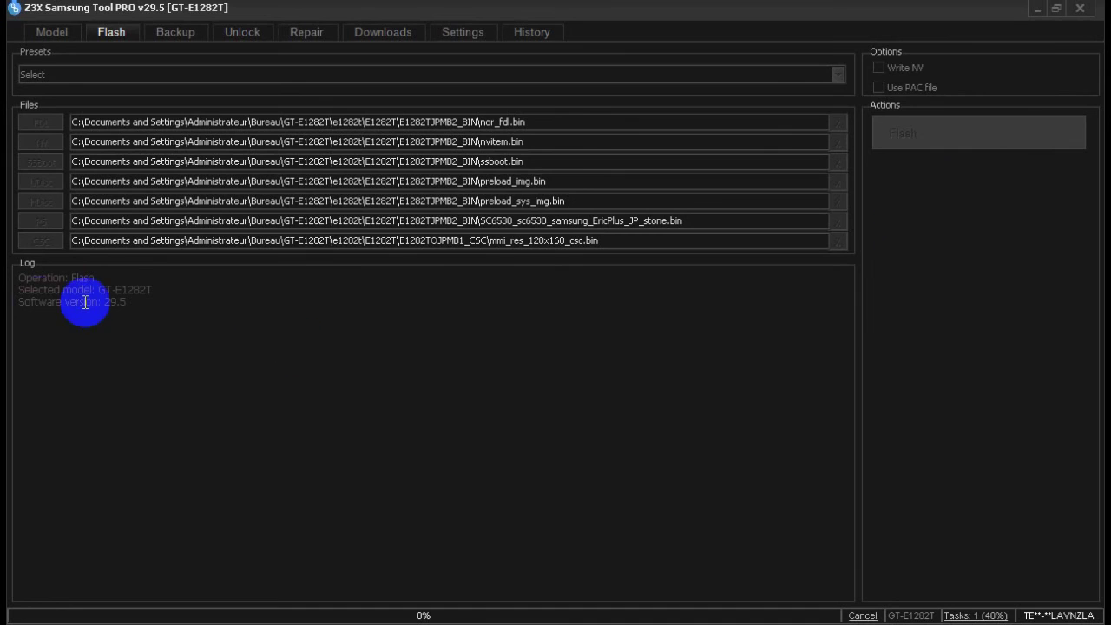
drag(37, 306, 241, 355)
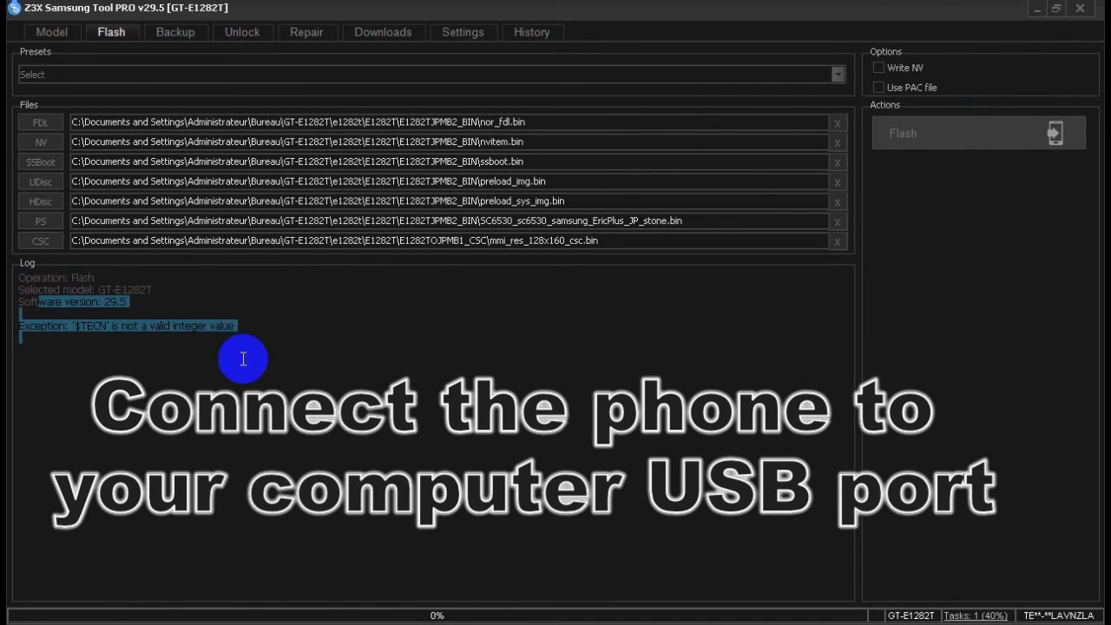
click(244, 359)
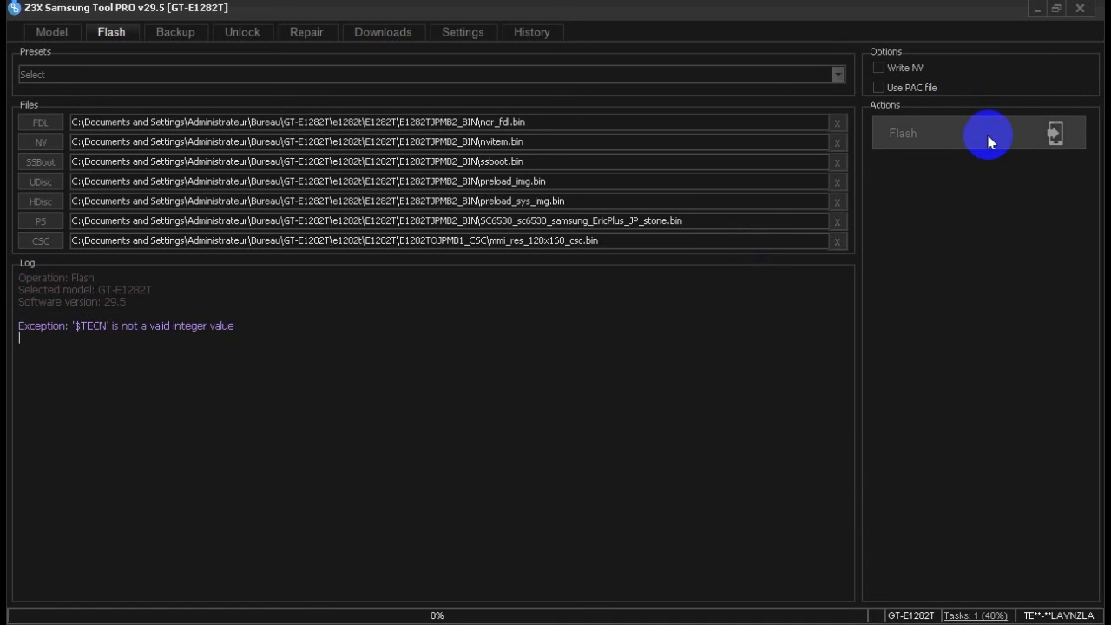
Clear away the Samsung Tool window, decline the "Software already running" retry, and open the 01-Z3X image from the GT-E1282T folder
click(1049, 7)
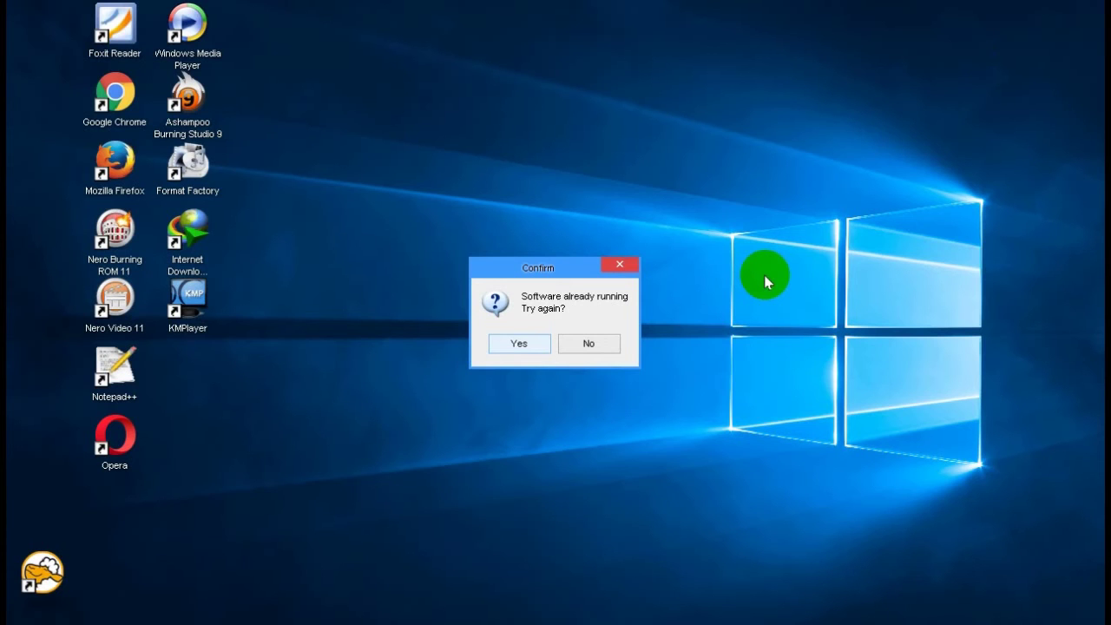
click(598, 343)
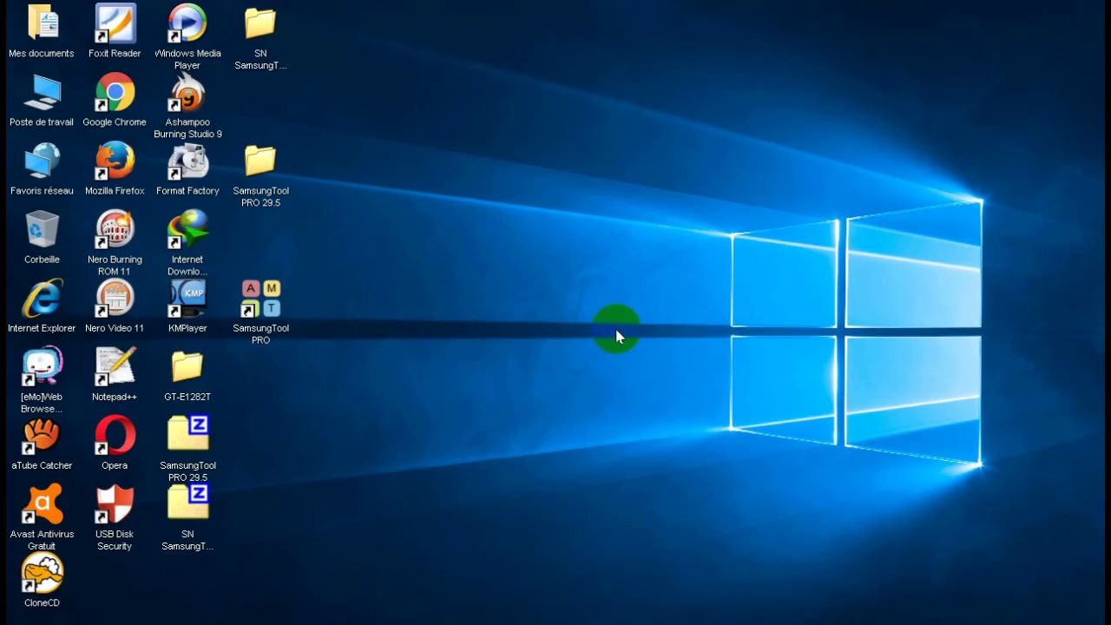
double_click(185, 369)
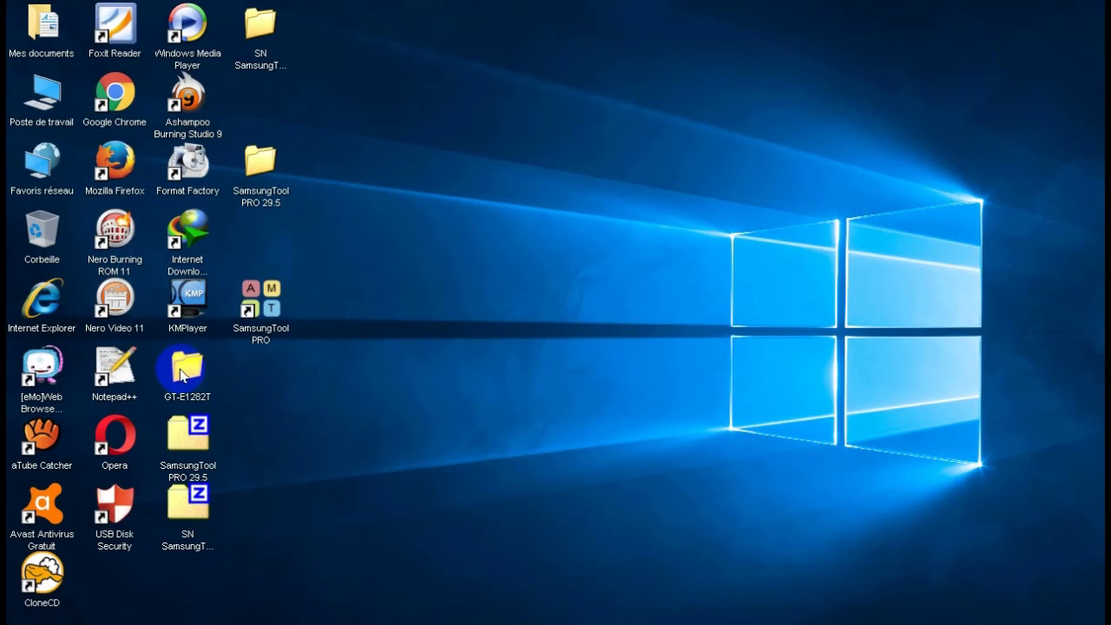
double_click(271, 202)
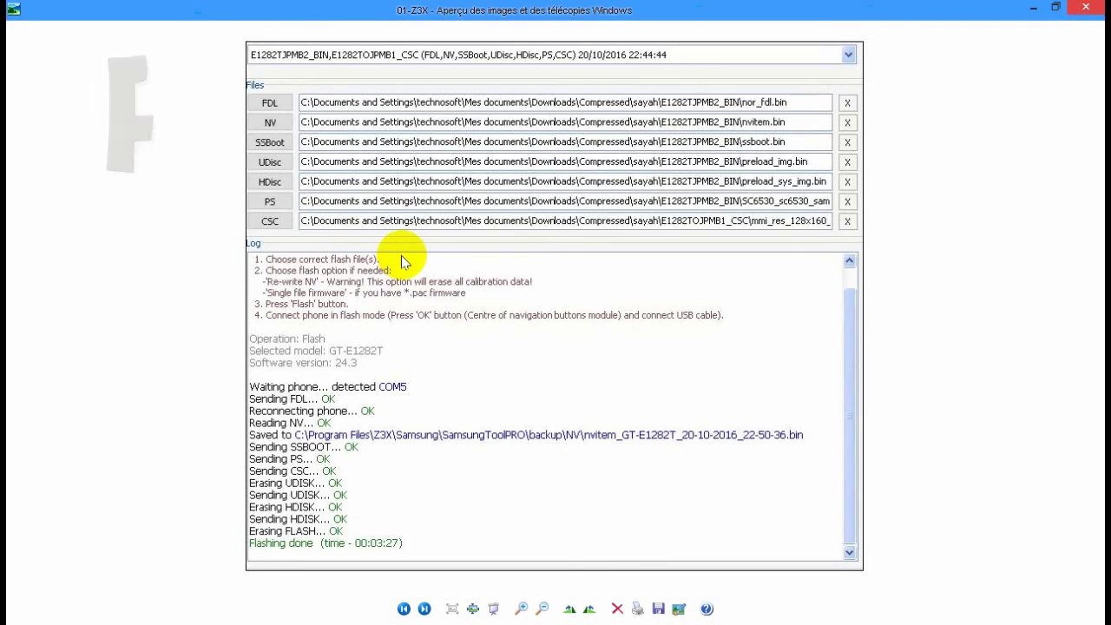